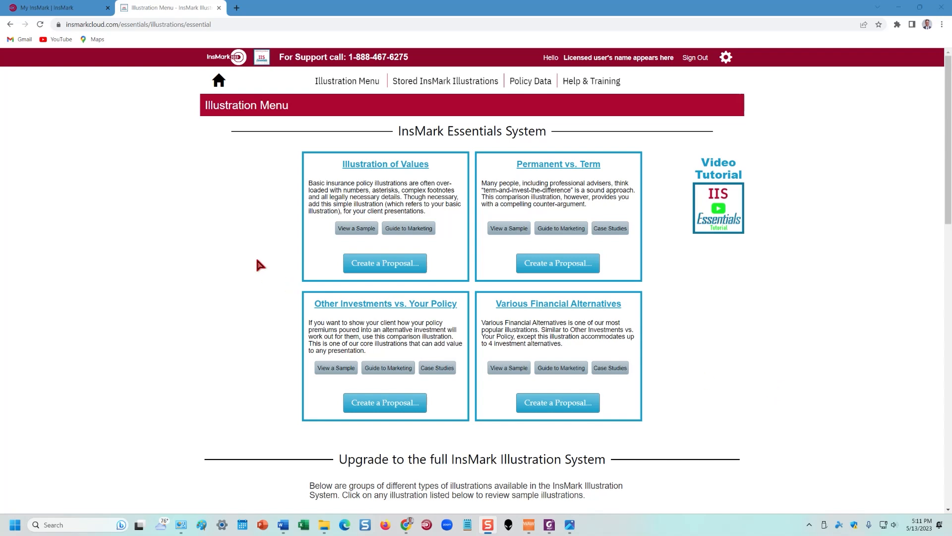
- Create a new Illustration of Values proposal
click(403, 266)
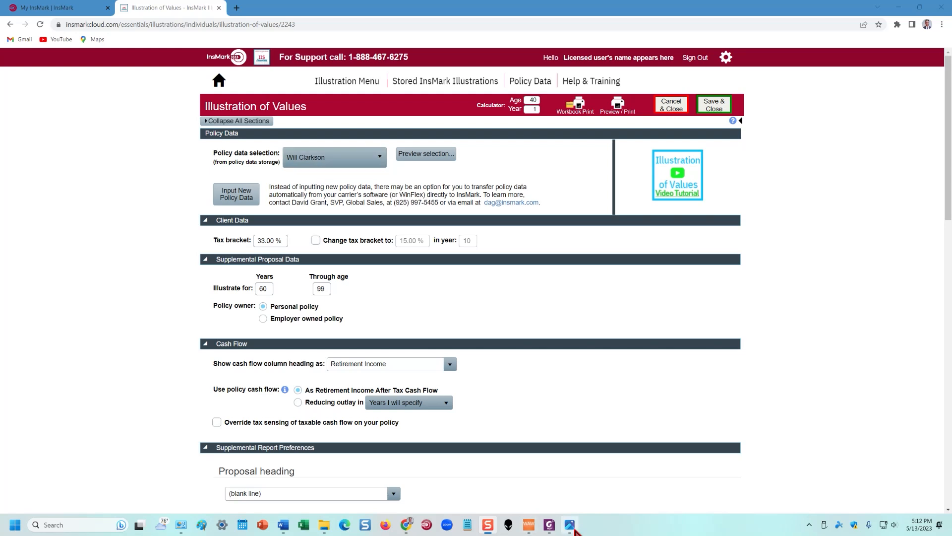
- Switch to the photo viewer and examine the InsMark Carrier Linking Flowchart image at full-window size
mouse_move(571, 527)
click(565, 493)
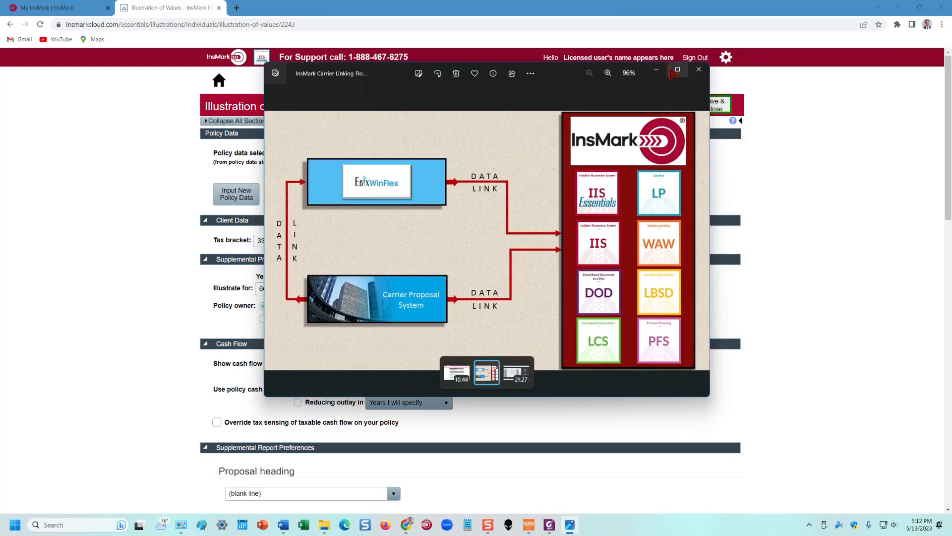
click(677, 70)
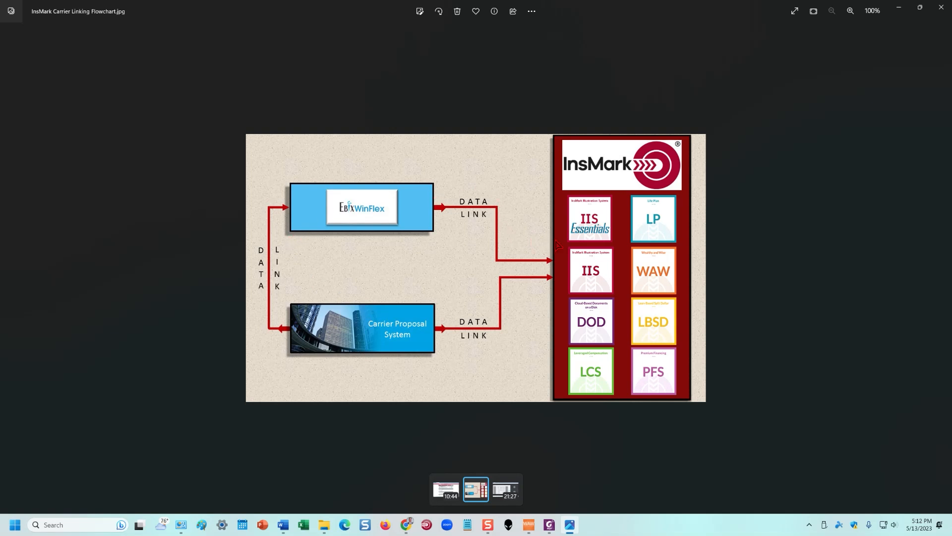
drag(683, 19, 951, 60)
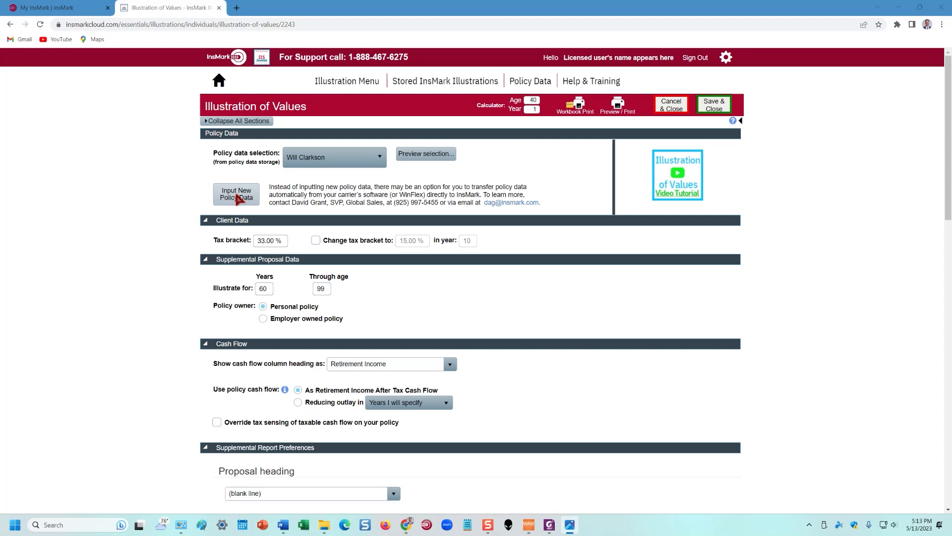
- Start a new policy data record and enter the insured's full name and age 46
click(237, 197)
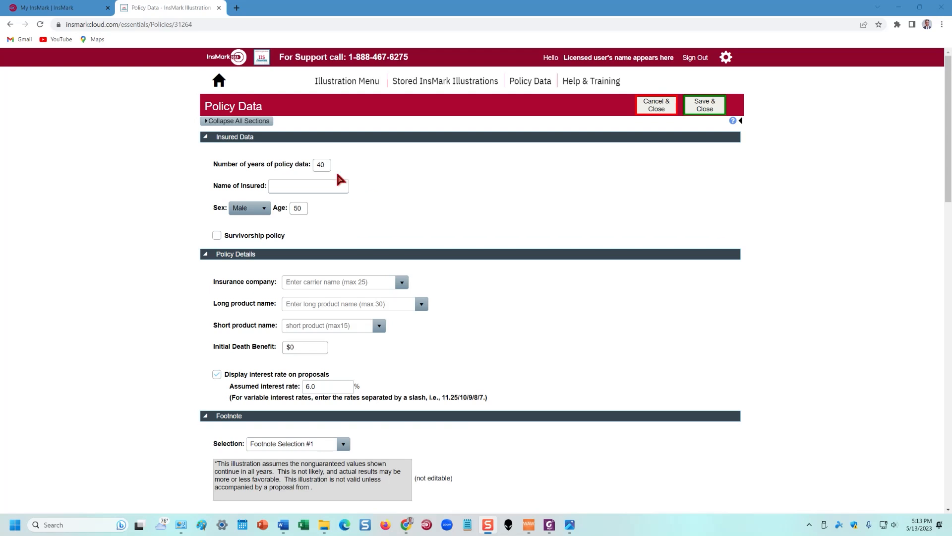
double_click(316, 165)
click(468, 200)
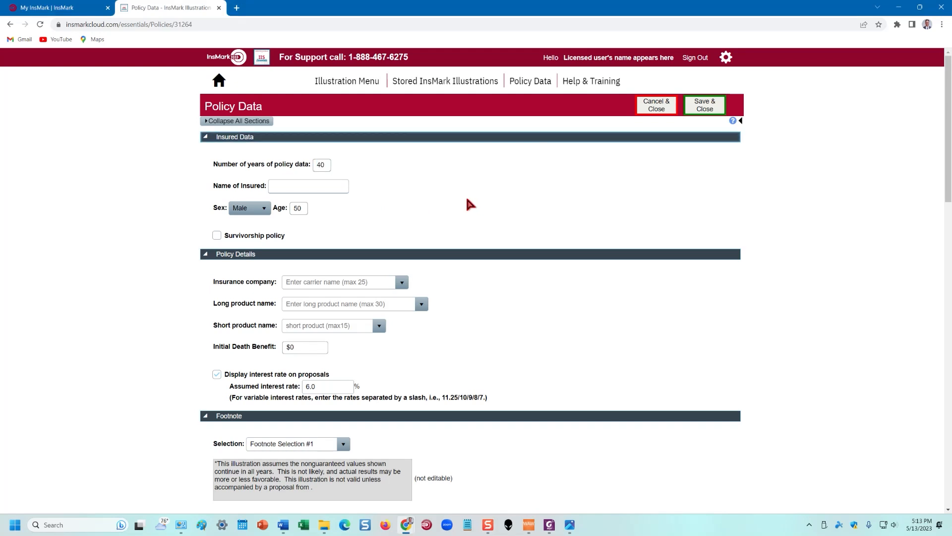
click(323, 186)
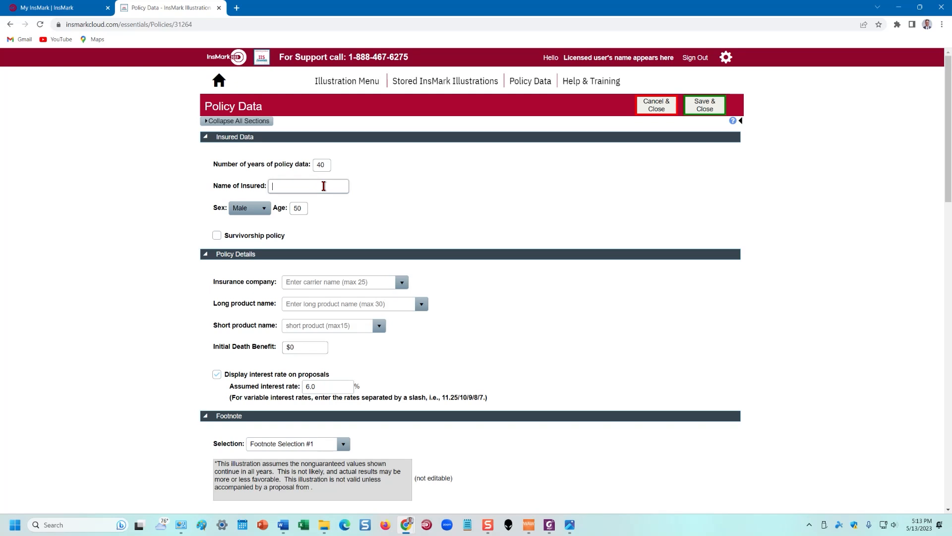
text(John Smith)
double_click(294, 209)
key(BackSpace)
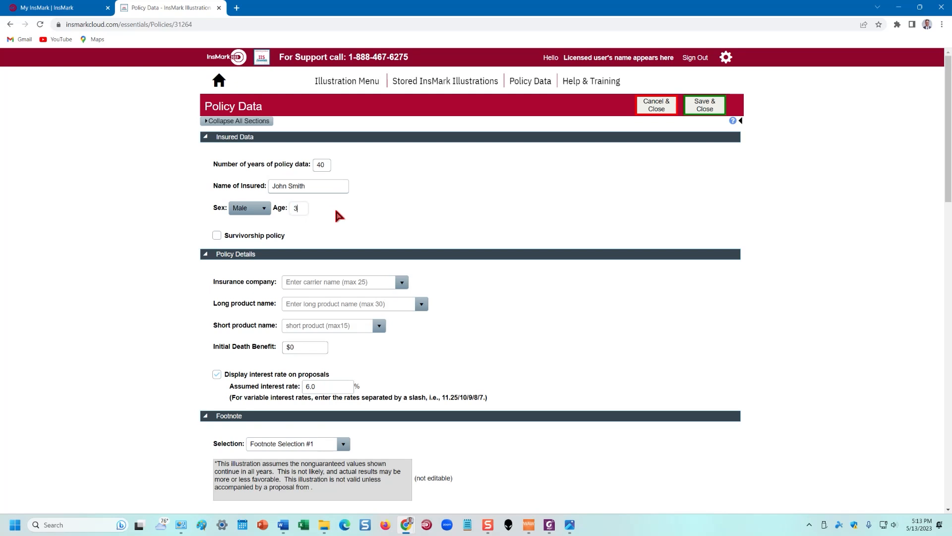
text(46)
- Set the insurance company in the policy details to XYZ Life
scroll(333, 213, down, 2)
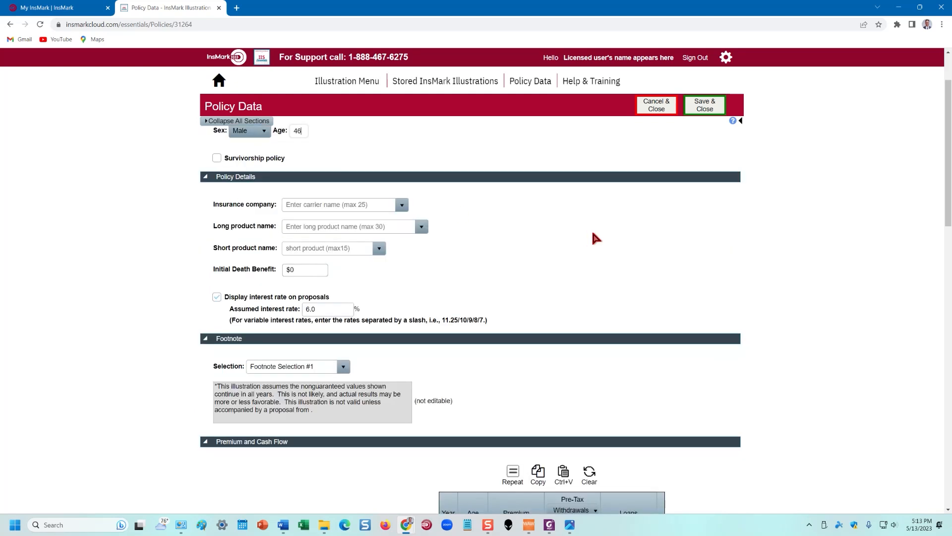
click(345, 208)
text(XYZ Life)
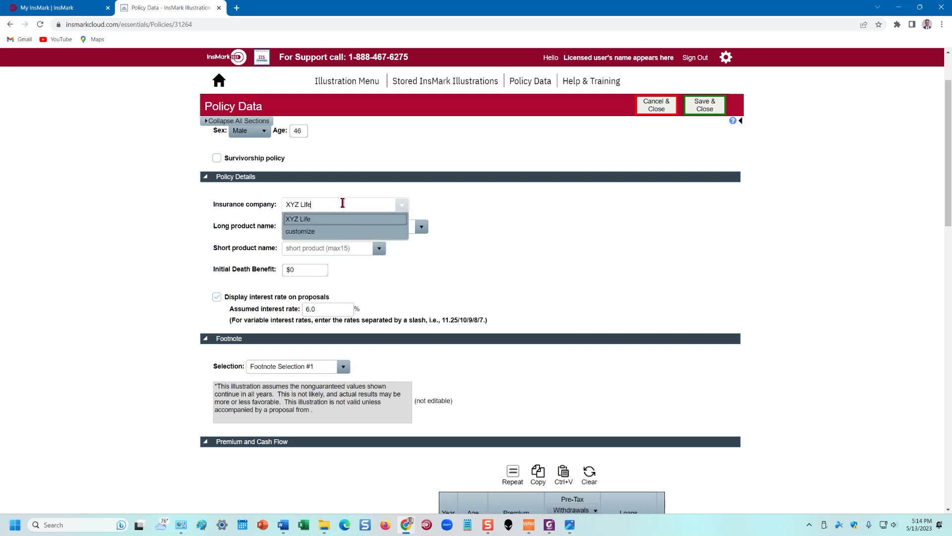
click(547, 255)
- Set the long product name to Indexed Universal Life and the short product name to IUL
click(331, 226)
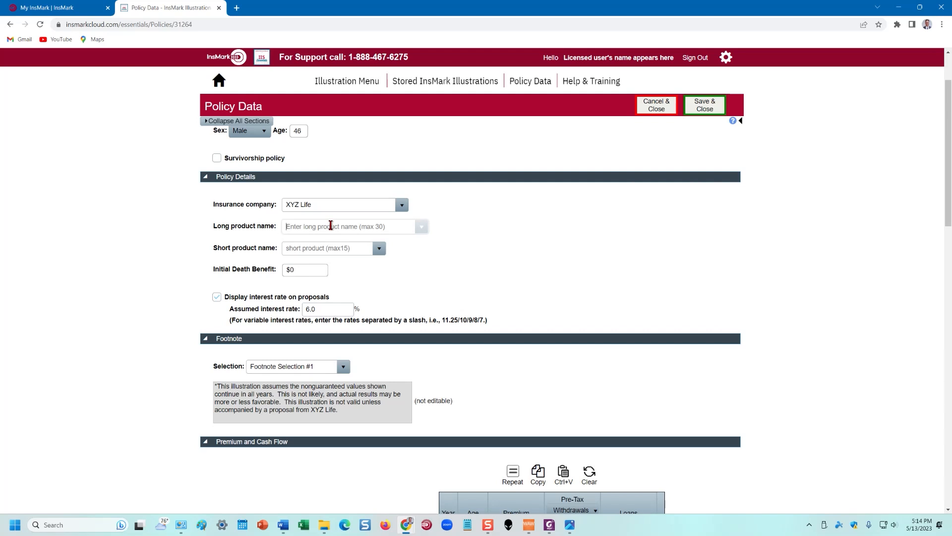
text(Ind)
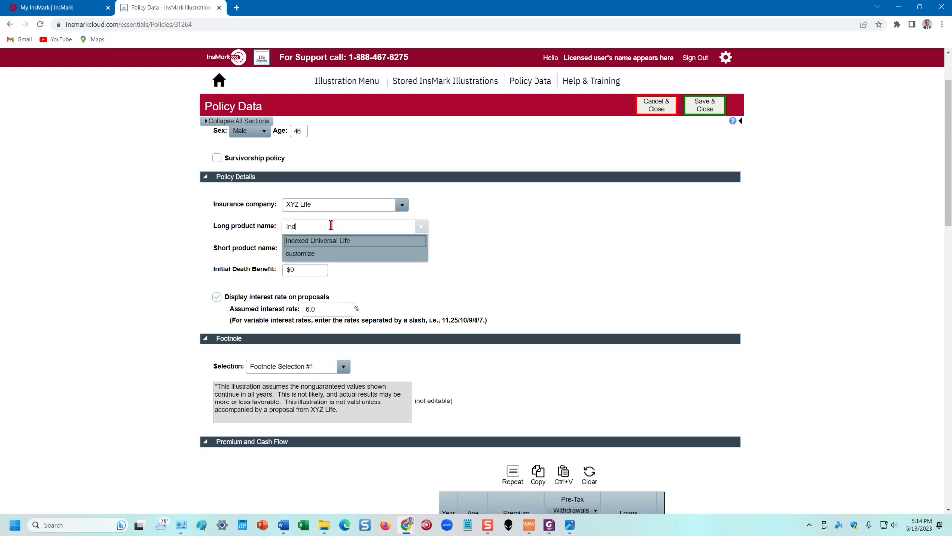
click(336, 241)
click(331, 247)
text(IUL)
click(477, 261)
- Set the policy's initial death benefit to $750,000
click(300, 268)
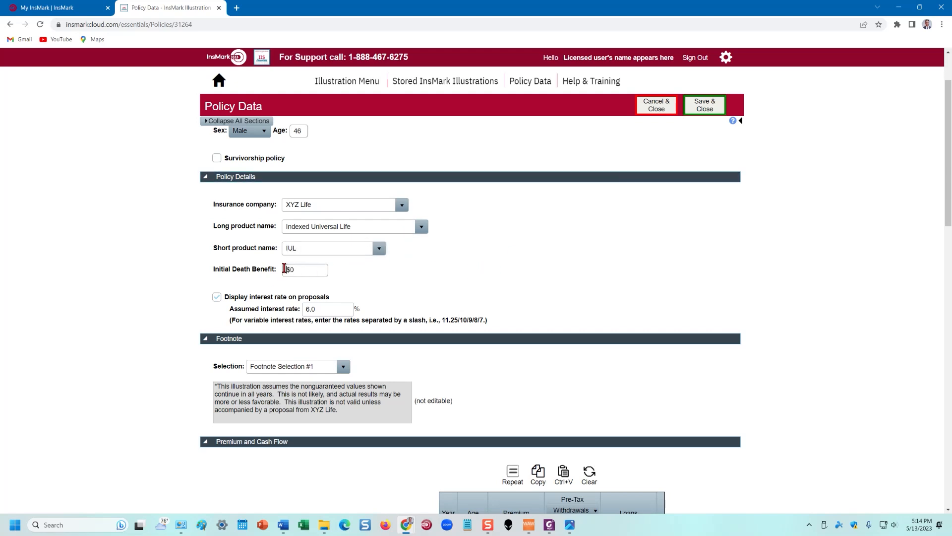
text(750,000)
click(457, 281)
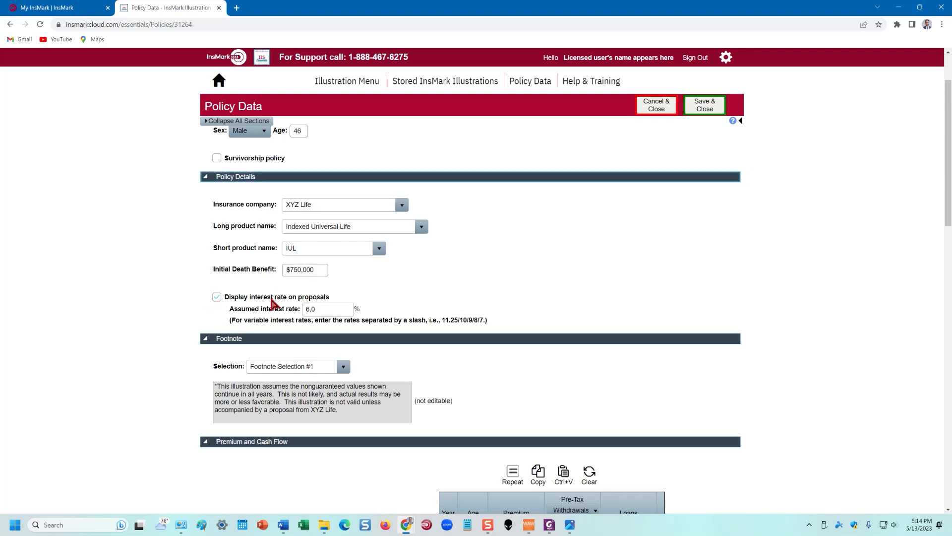
- Switch to Foxit PDF Editor and check the premium outlay by policy year in the carrier illustration PDF
scroll(637, 268, down, 2)
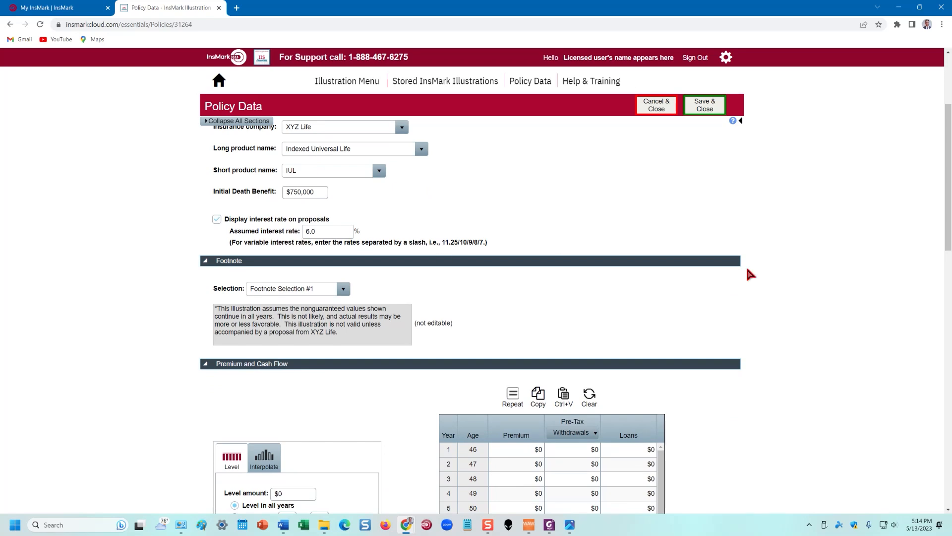
scroll(762, 272, down, 2)
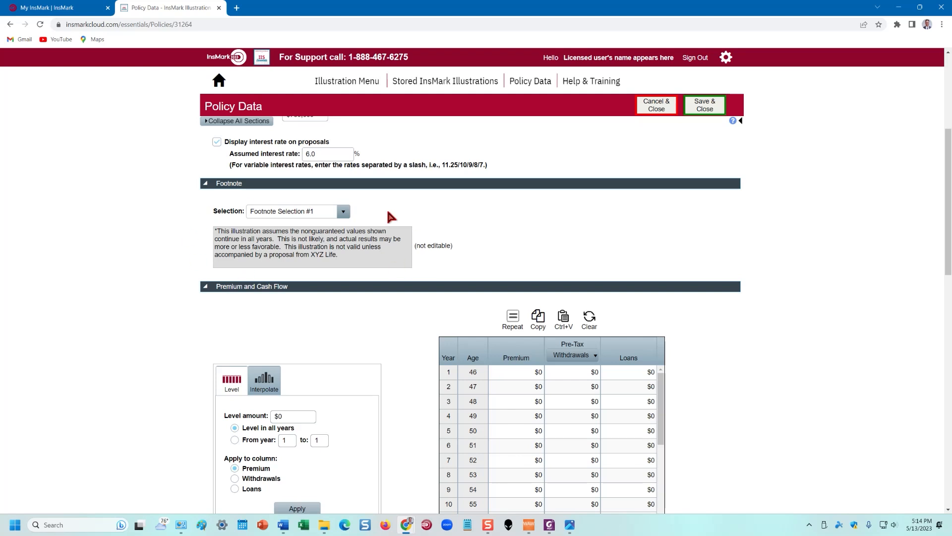
scroll(821, 271, down, 2)
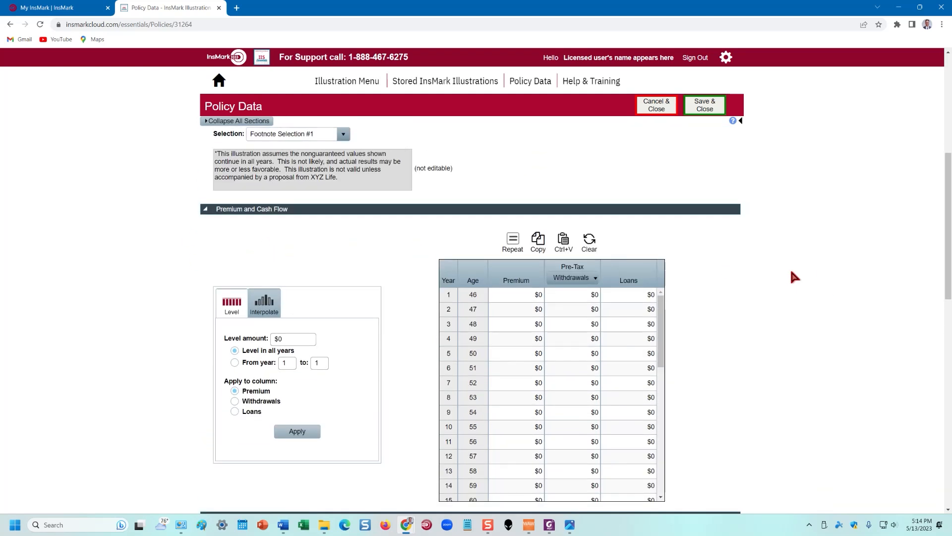
scroll(790, 266, down, 2)
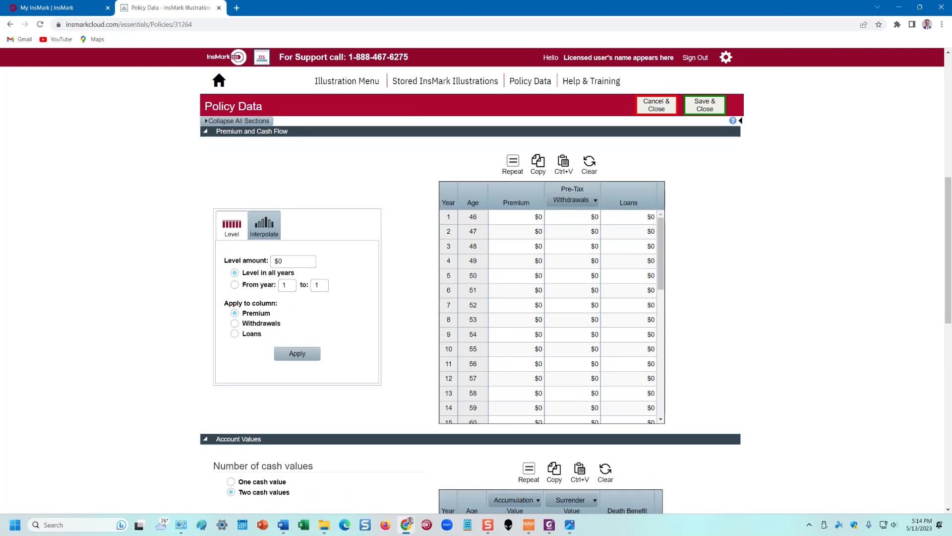
click(550, 525)
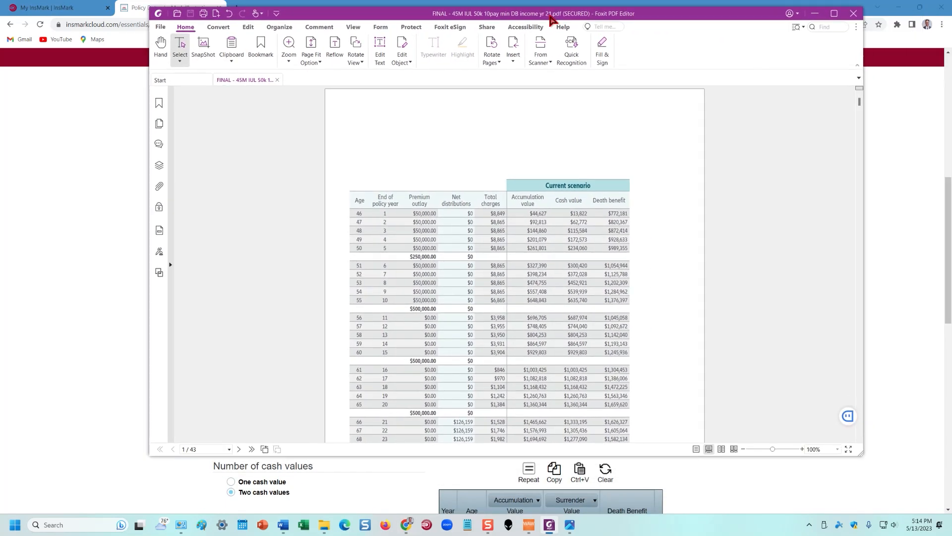
scroll(633, 246, down, 1)
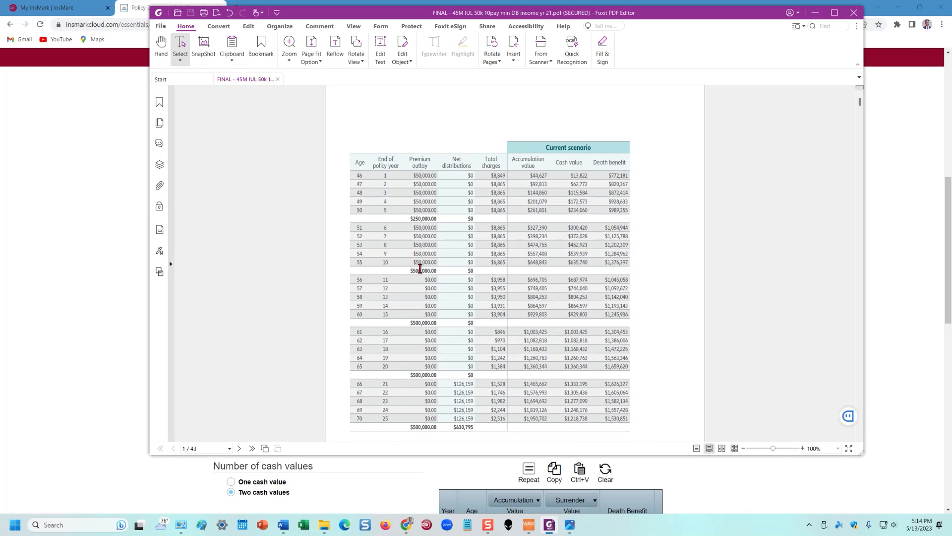
click(815, 12)
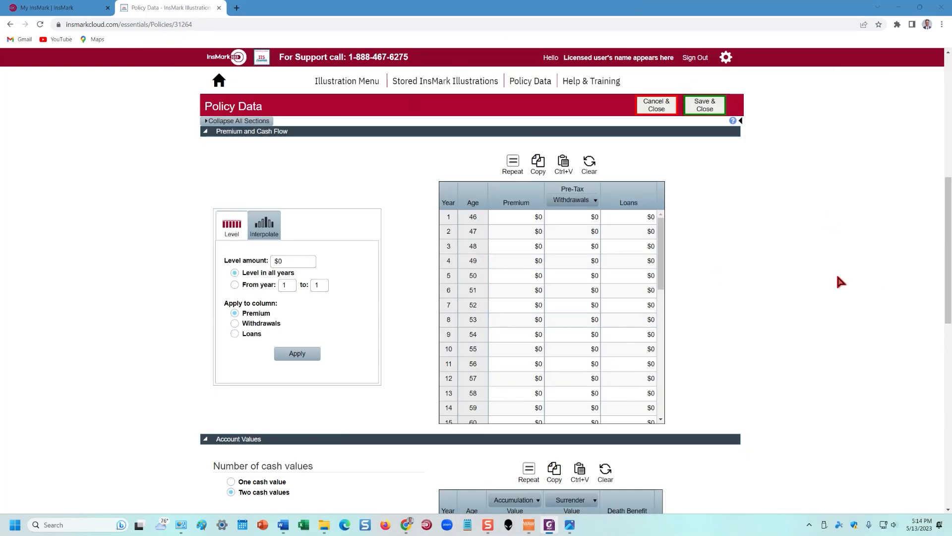
- Apply a level amount of $50,000 to the Premium column from year 1 to year 10
scroll(818, 273, down, 2)
click(306, 184)
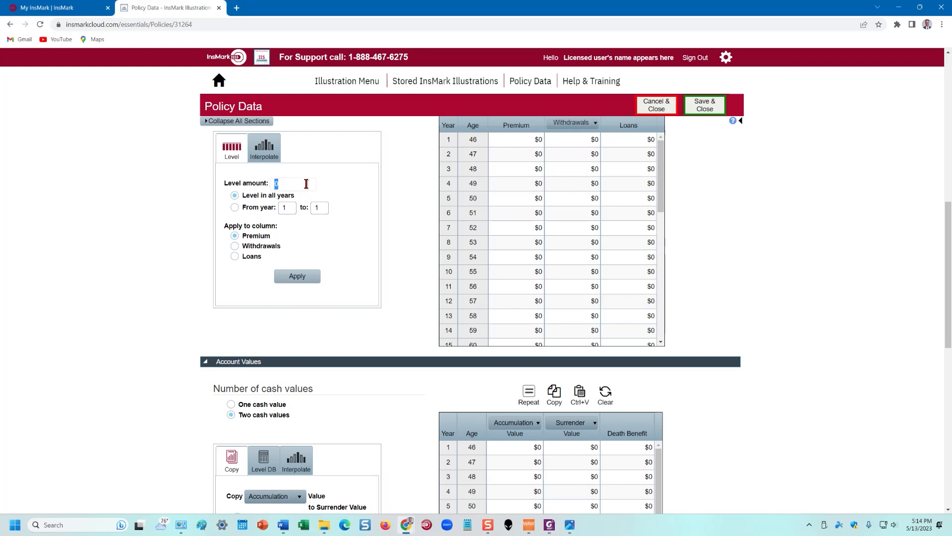
text(50000)
click(235, 208)
click(319, 208)
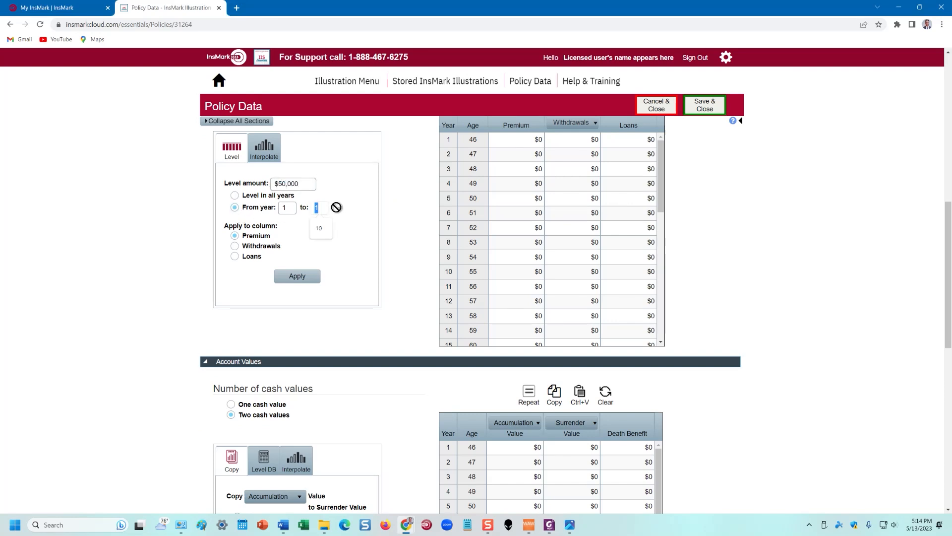
text(10)
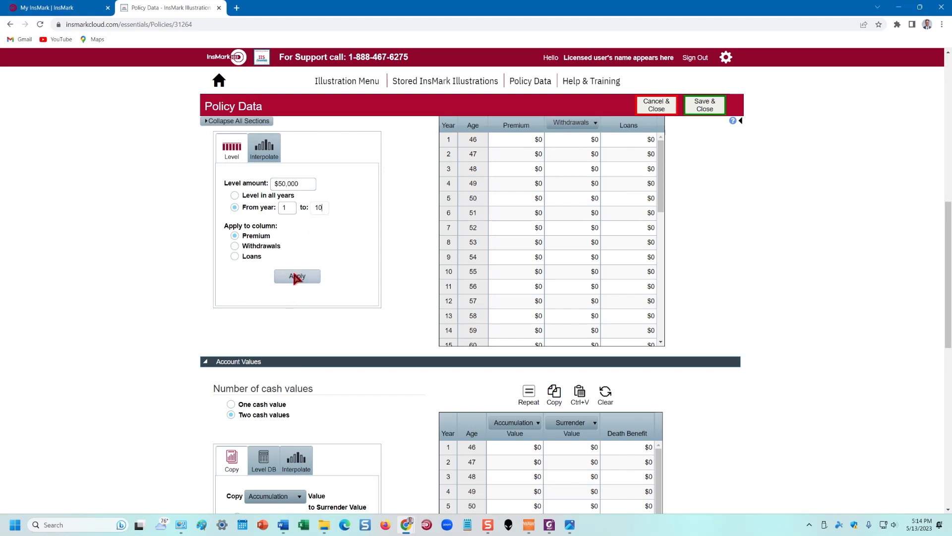
click(297, 277)
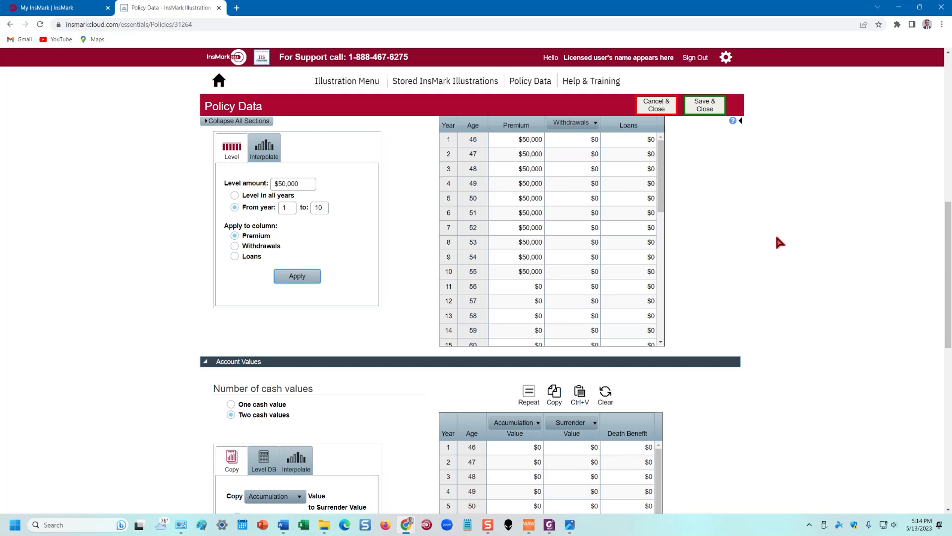
- Check the net distributions and the years they apply to in the carrier illustration PDF in Foxit PDF Editor
drag(951, 58, 625, 53)
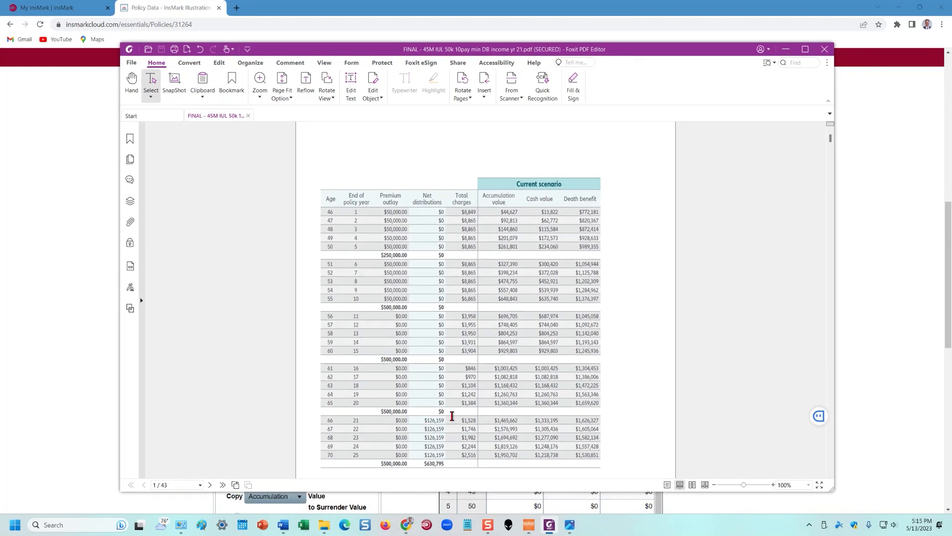
click(805, 49)
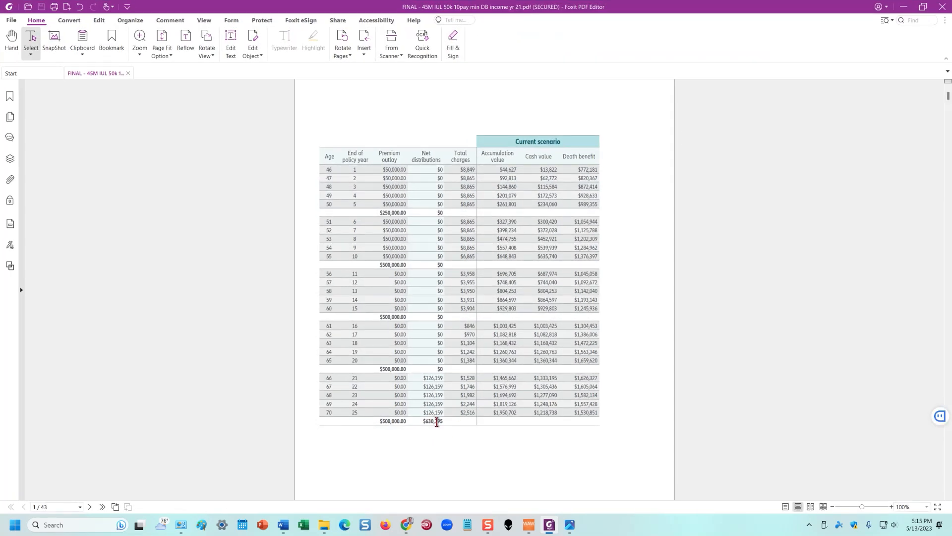
drag(726, 11, 951, 68)
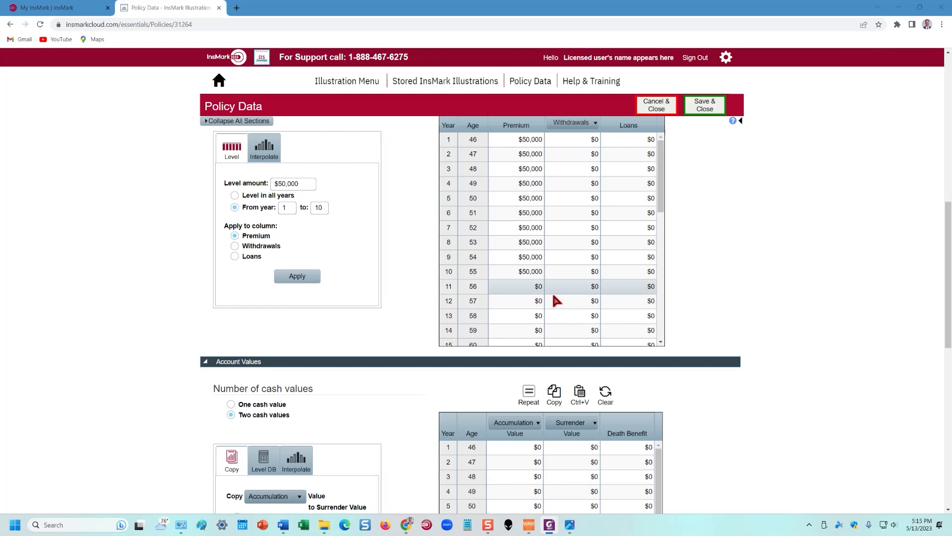
- Apply a level amount of $126,159 to the Loans column from year 21 to year 40 and review the filled rows
click(236, 257)
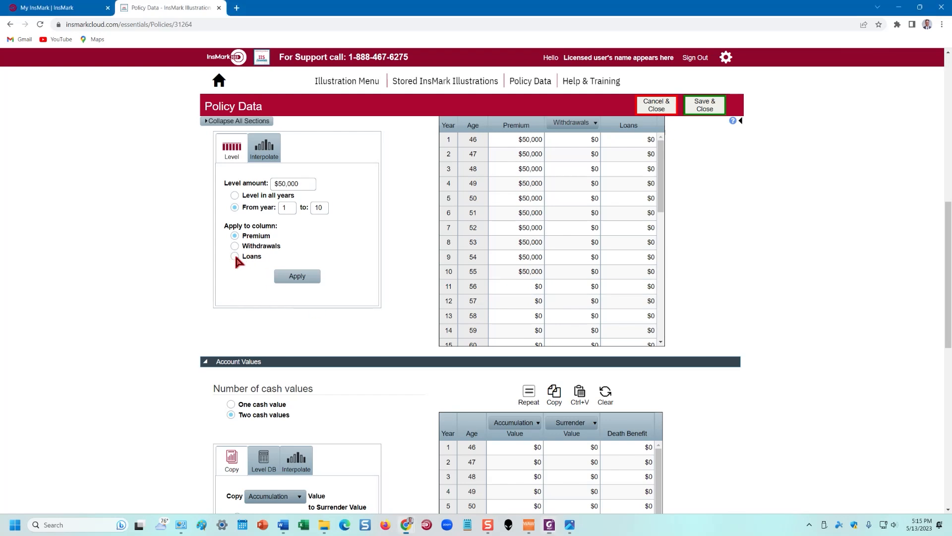
click(278, 184)
text(12)
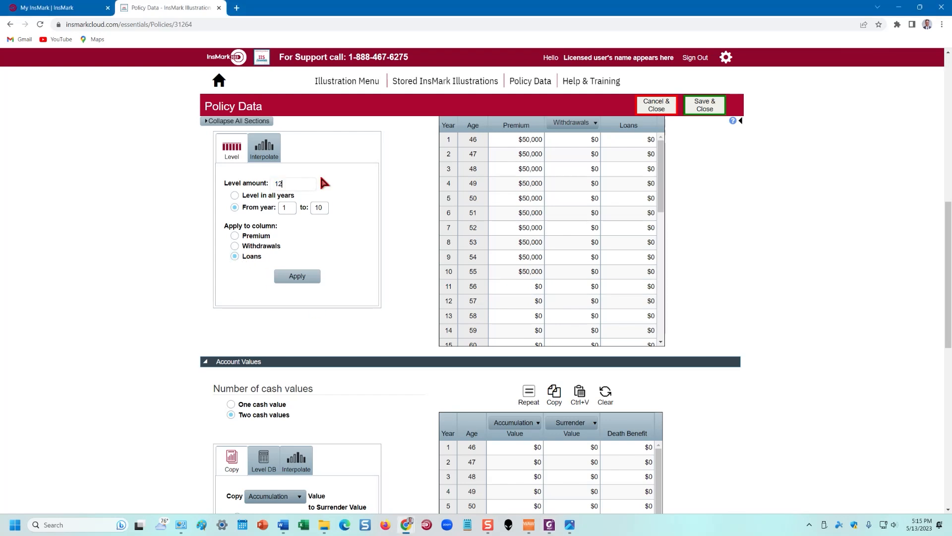
text(6159)
click(286, 208)
text(21)
click(324, 207)
text(40)
click(293, 279)
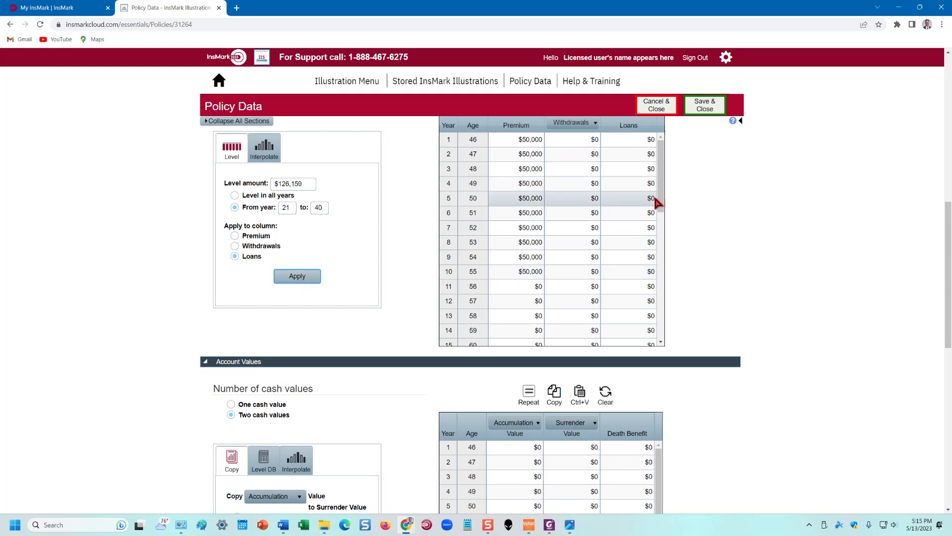
drag(661, 198, 664, 258)
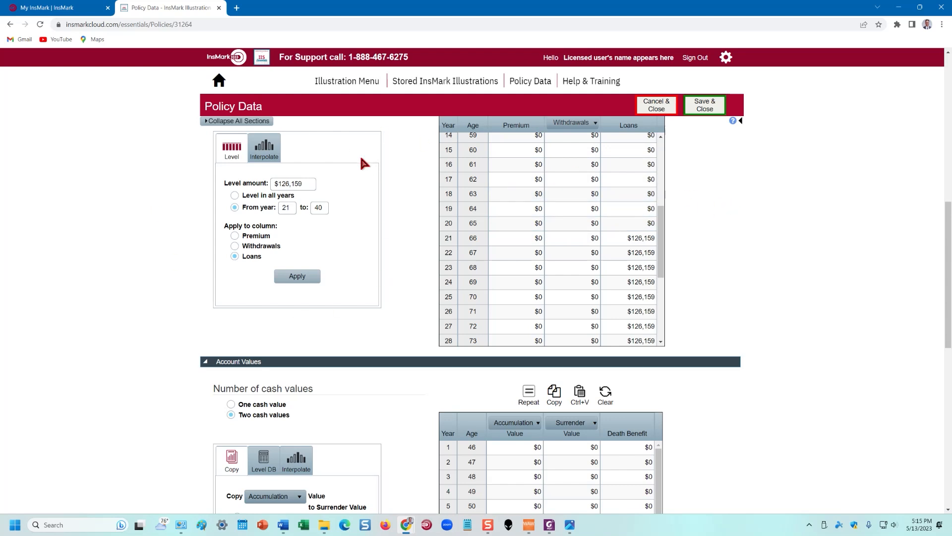
- Set the number of cash values under Account Values to one cash value
scroll(791, 210, down, 5)
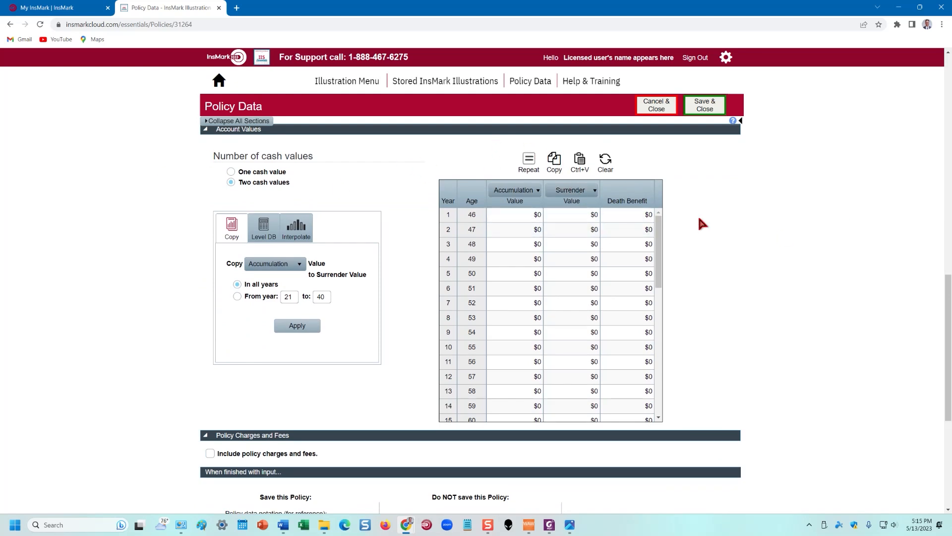
click(231, 171)
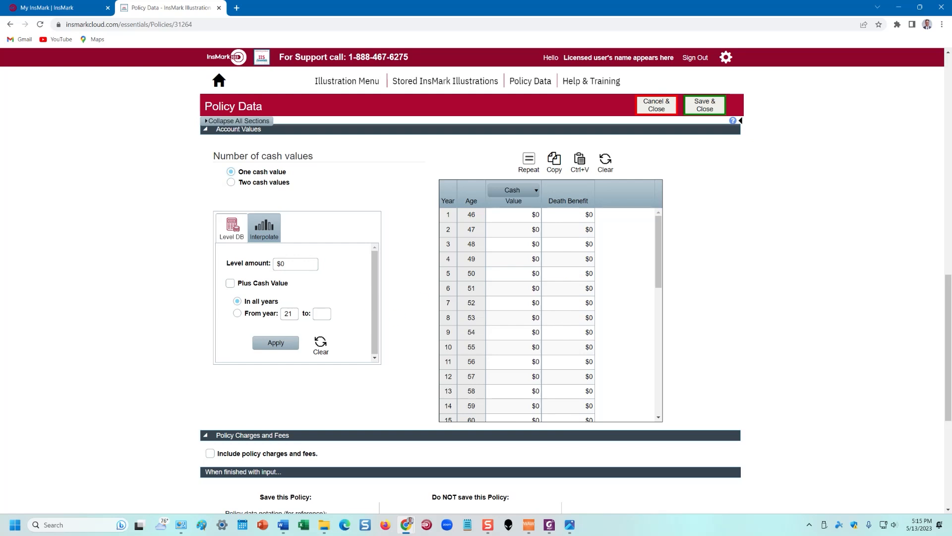
- Switch to the carrier illustration in Foxit PDF Editor and copy the cash value and death benefit columns for years 1 to 25
drag(951, 74, 605, 46)
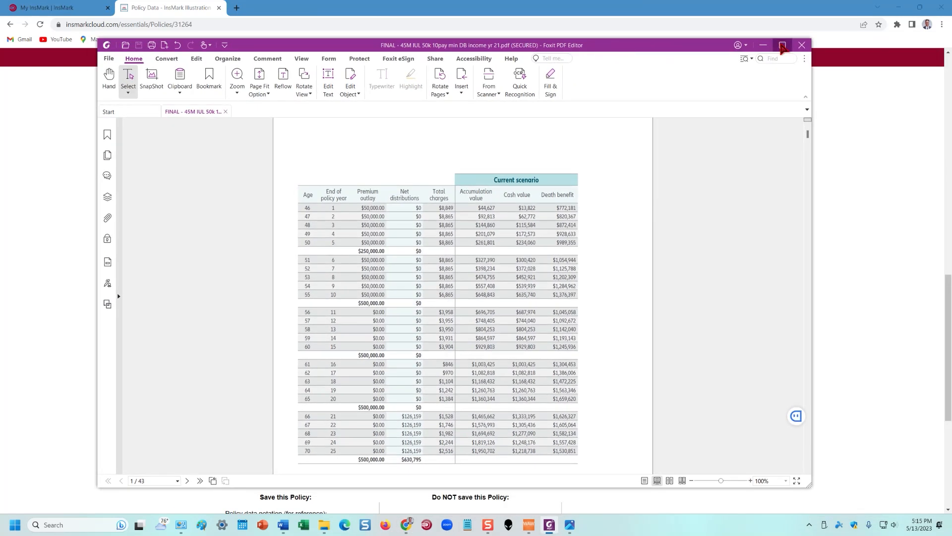
click(783, 45)
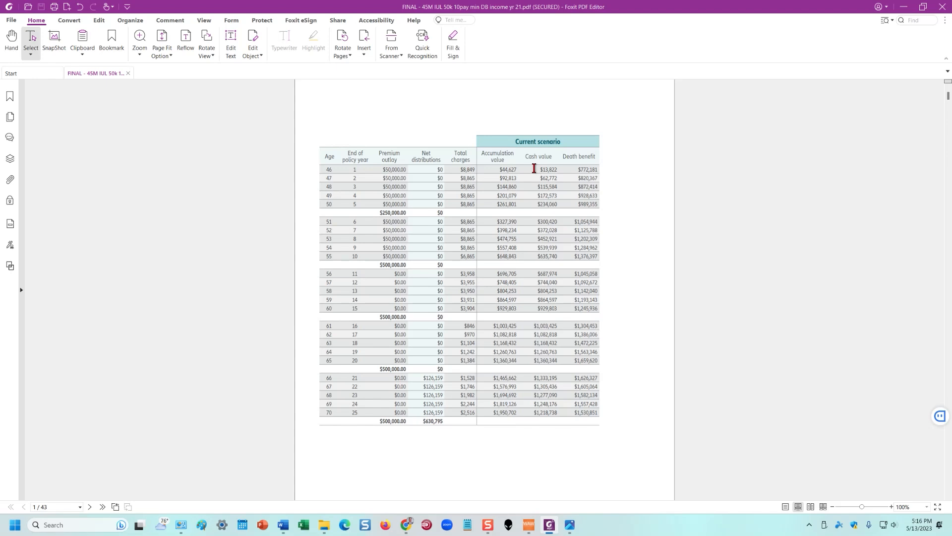
drag(533, 168, 598, 419)
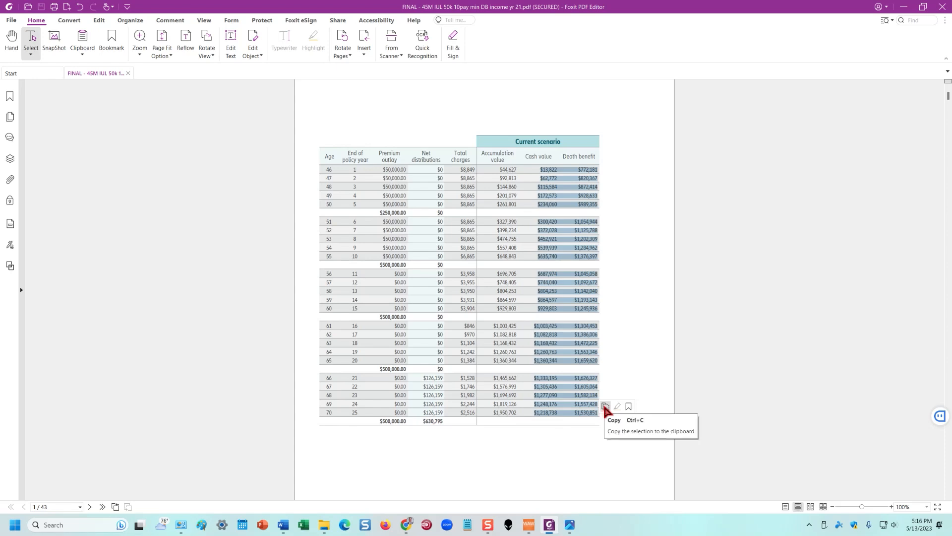
click(905, 7)
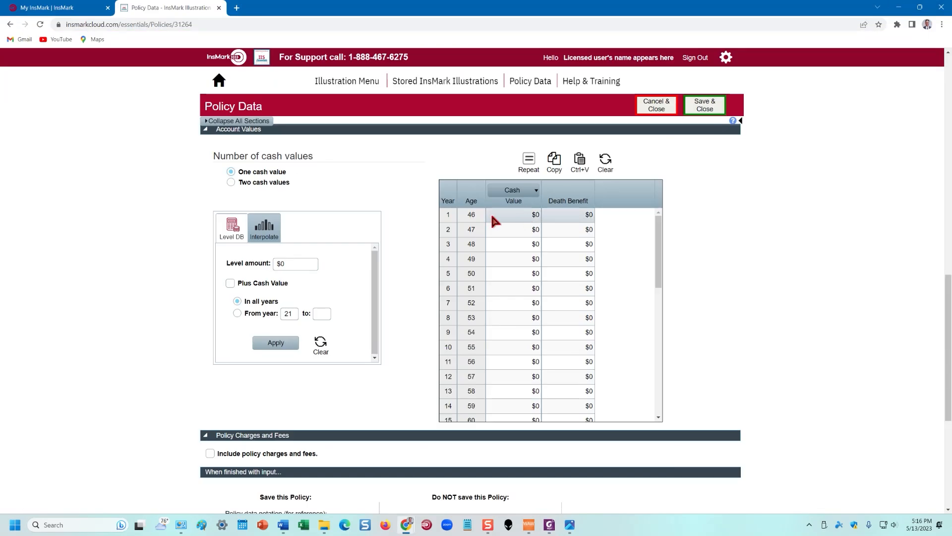
- Paste the copied values into the Cash Value and Death Benefit columns of the InsMark Account Values table, starting at year 1
click(512, 218)
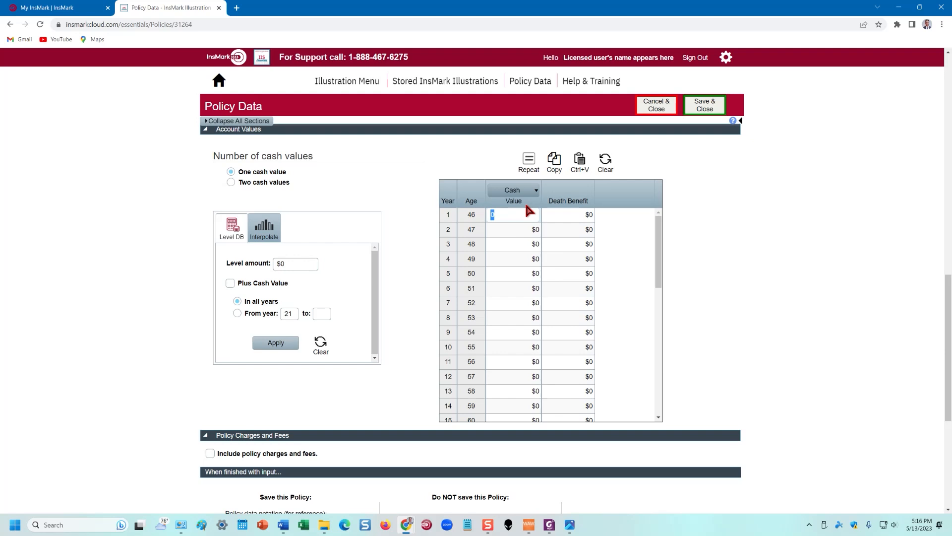
key(ctrl+v)
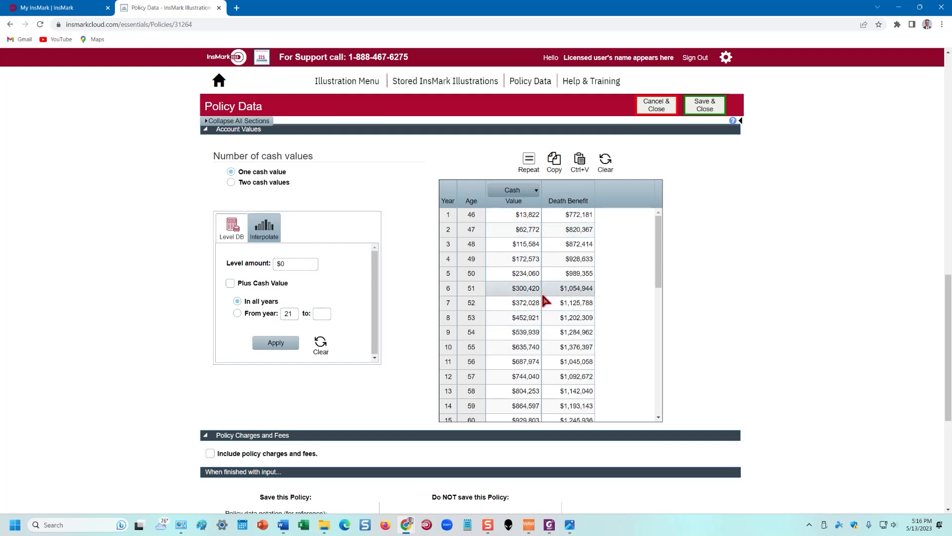
scroll(552, 299, down, 3)
scroll(552, 300, down, 3)
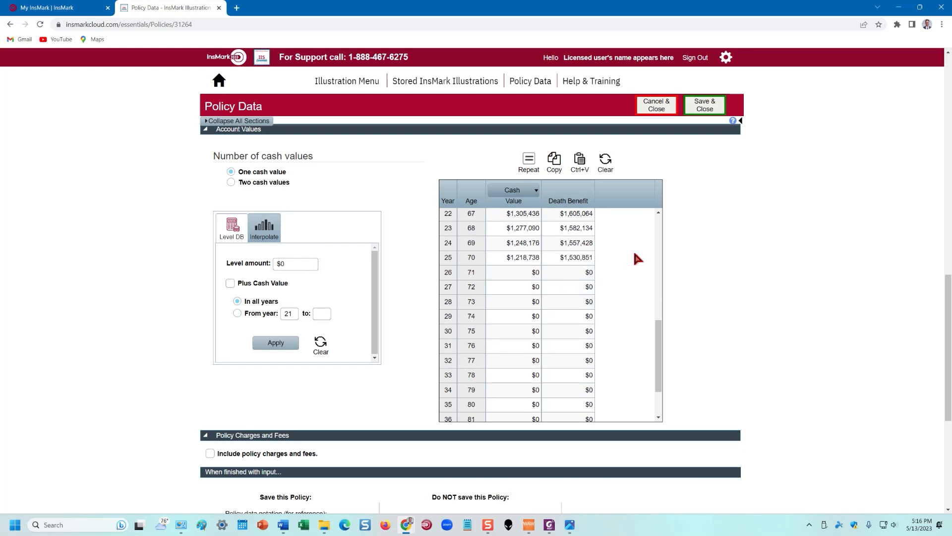
- Copy the cash value and death benefit figures for years 26 to 40 from the carrier illustration in Foxit PDF Editor
mouse_move(549, 527)
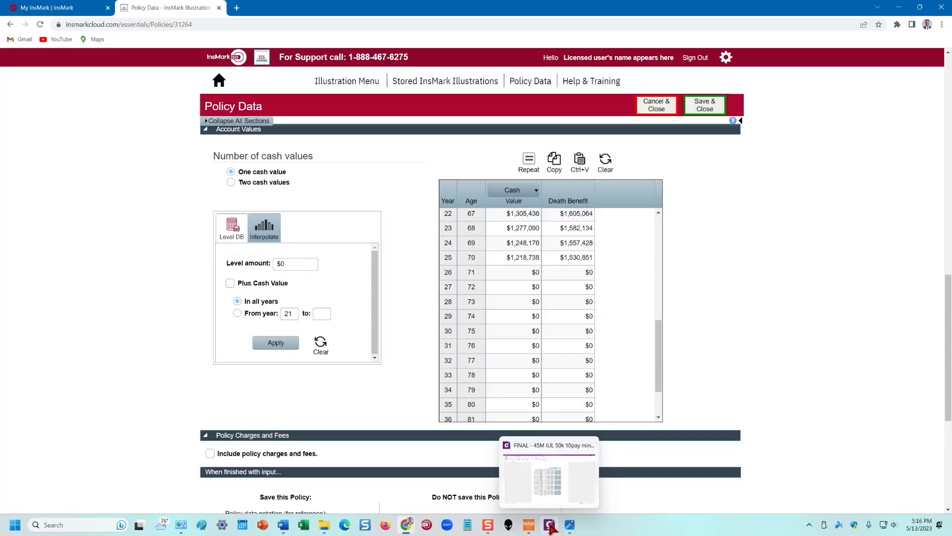
click(549, 527)
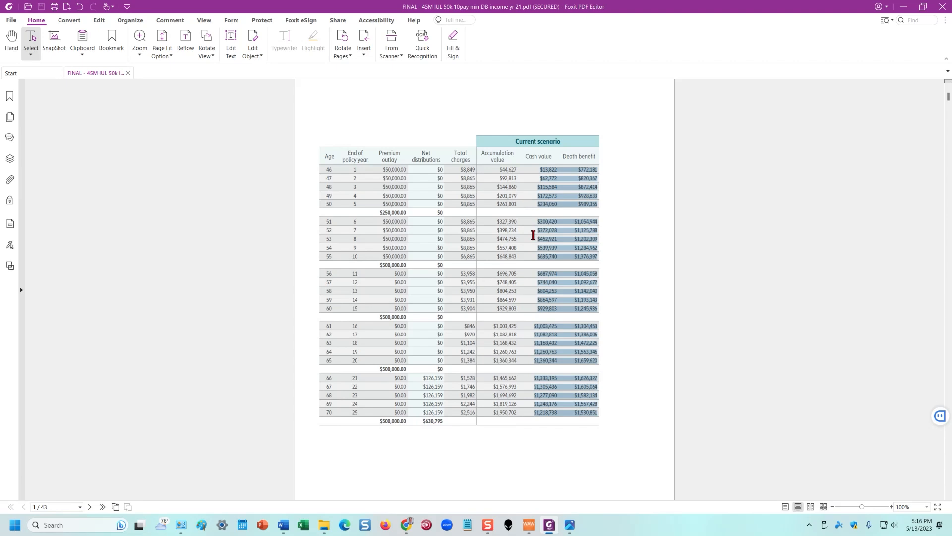
scroll(530, 228, down, 3)
scroll(530, 237, down, 6)
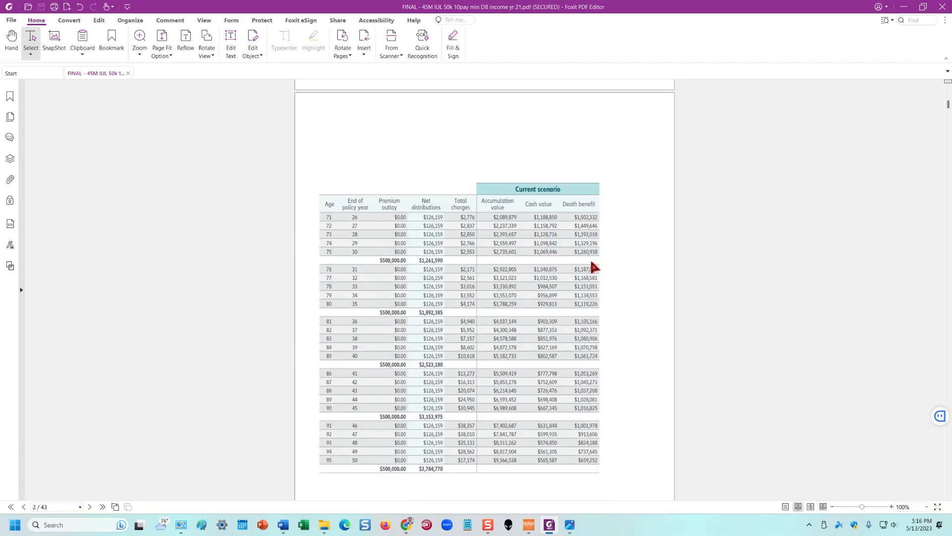
scroll(597, 268, down, 1)
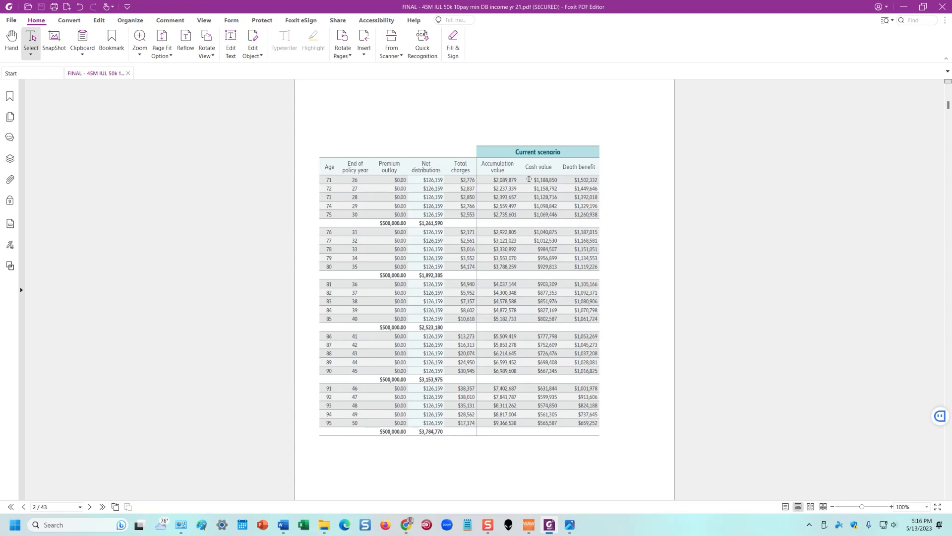
drag(530, 179, 605, 327)
click(608, 312)
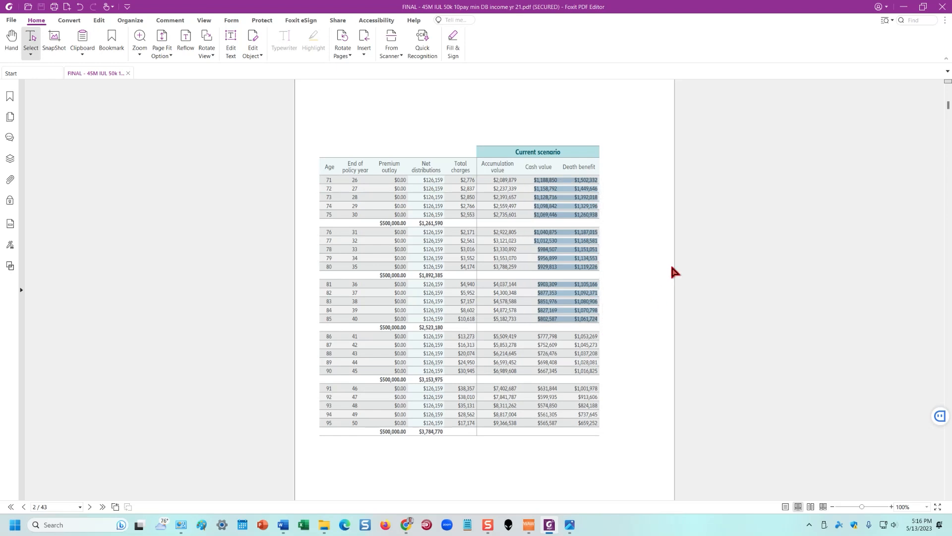
click(904, 6)
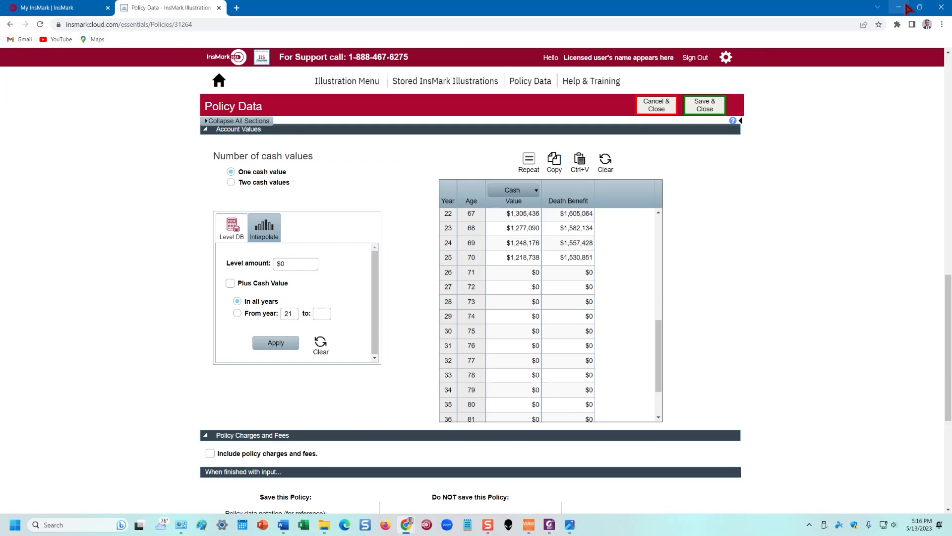
- Paste the copied figures into the InsMark Account Values table starting at year 26 and review the filled rows
click(510, 273)
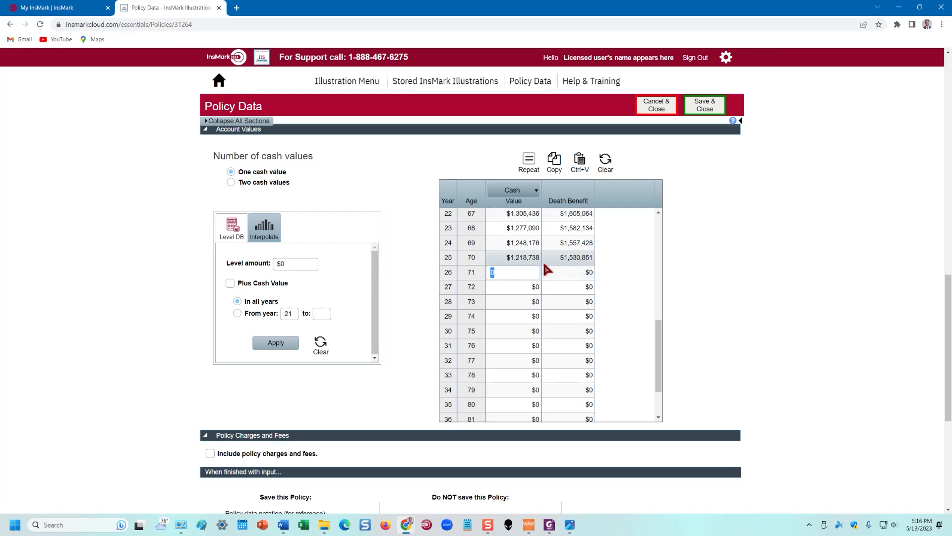
key(ctrl+v)
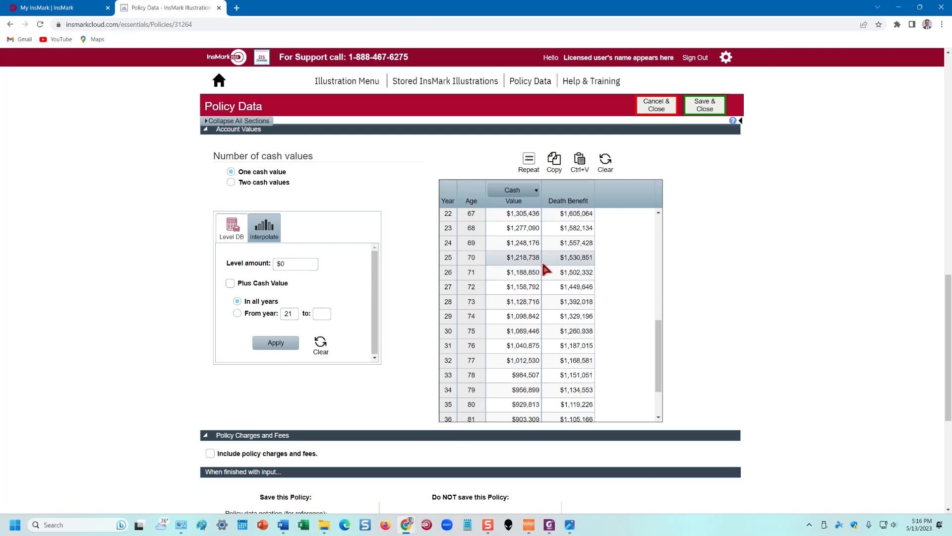
scroll(548, 316, down, 3)
scroll(551, 320, up, 6)
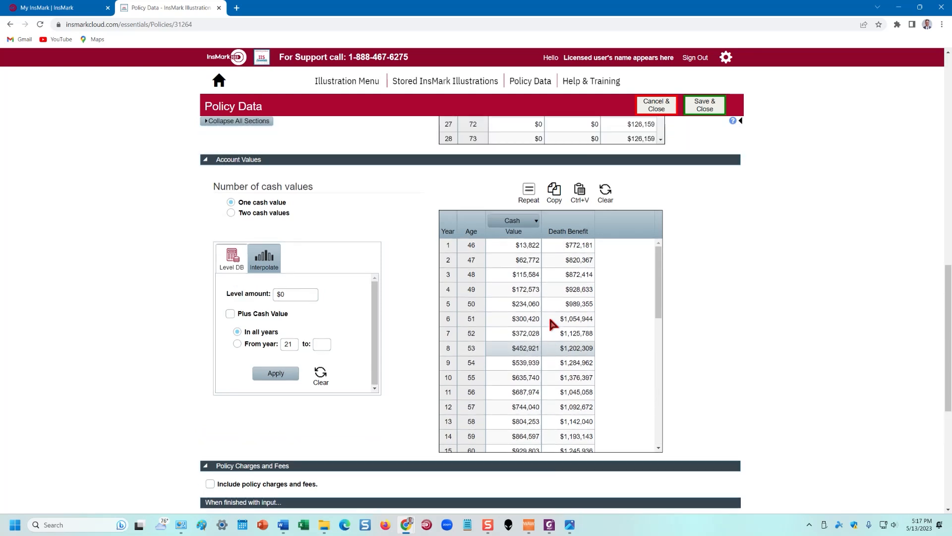
scroll(594, 342, down, 5)
scroll(605, 333, down, 4)
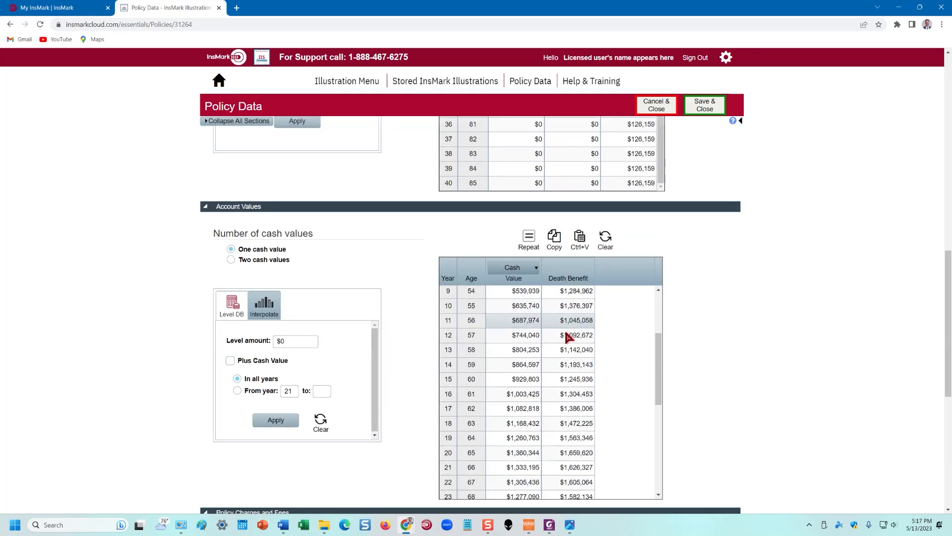
scroll(820, 357, down, 3)
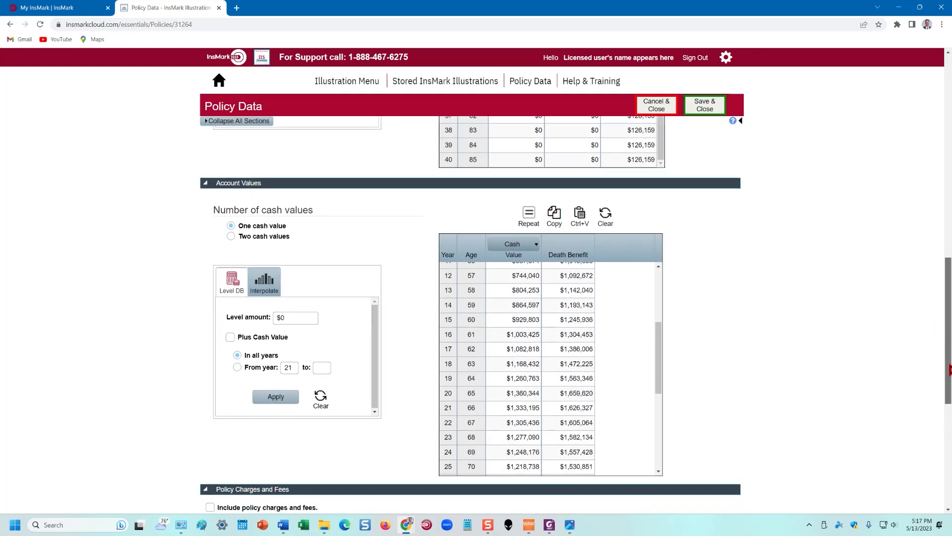
drag(660, 295, 695, 328)
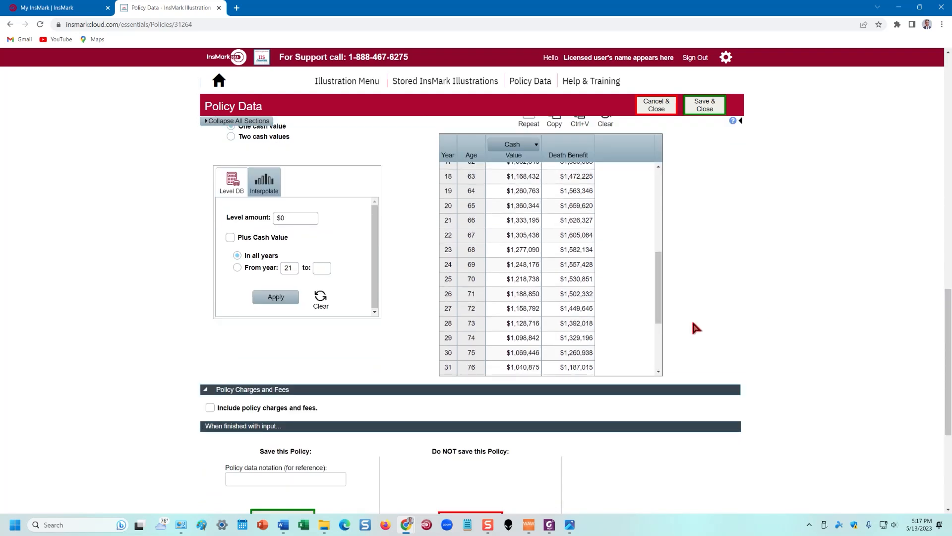
- Set the policy data notation to the client's surname followed by "Proposal #1", and save and close the policy
scroll(768, 320, down, 2)
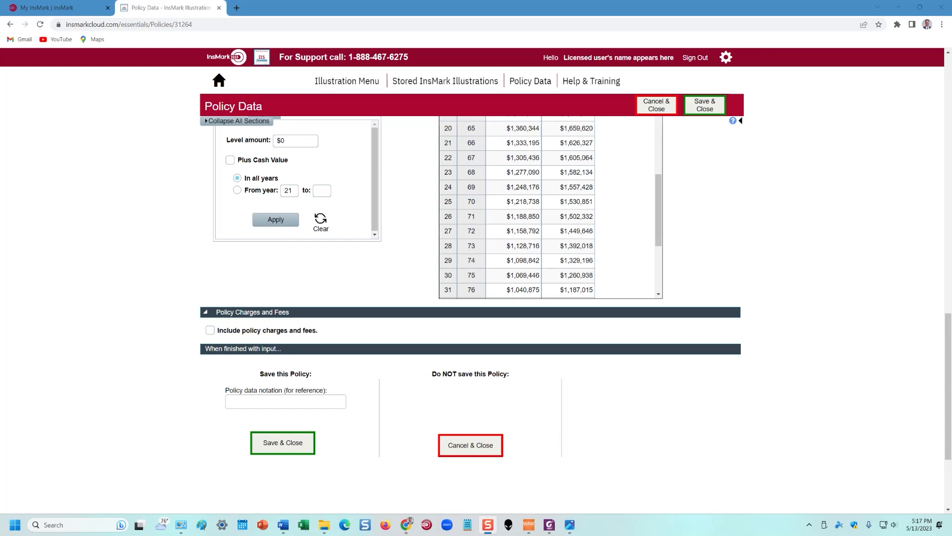
drag(951, 30, 507, 59)
click(802, 46)
scroll(765, 298, down, 2)
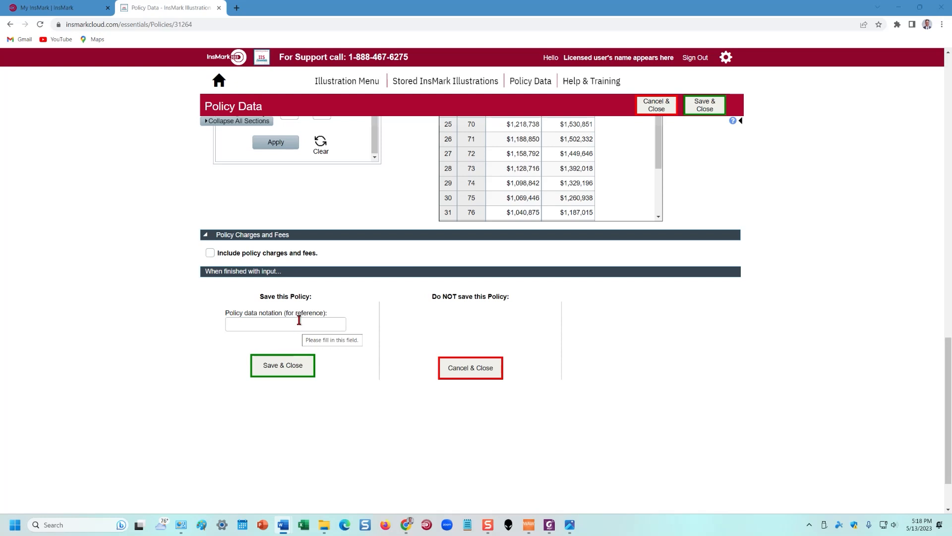
click(260, 323)
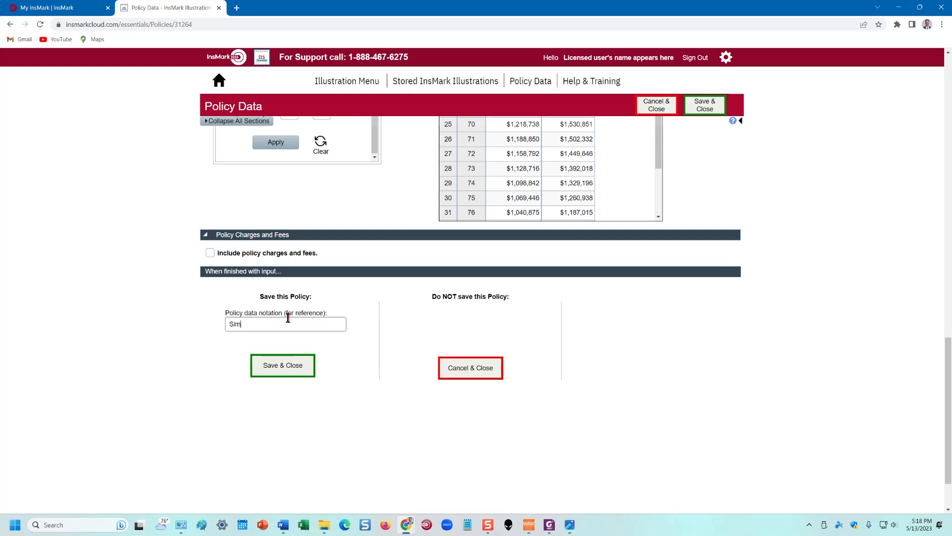
text(Smith Proposal #1)
click(287, 366)
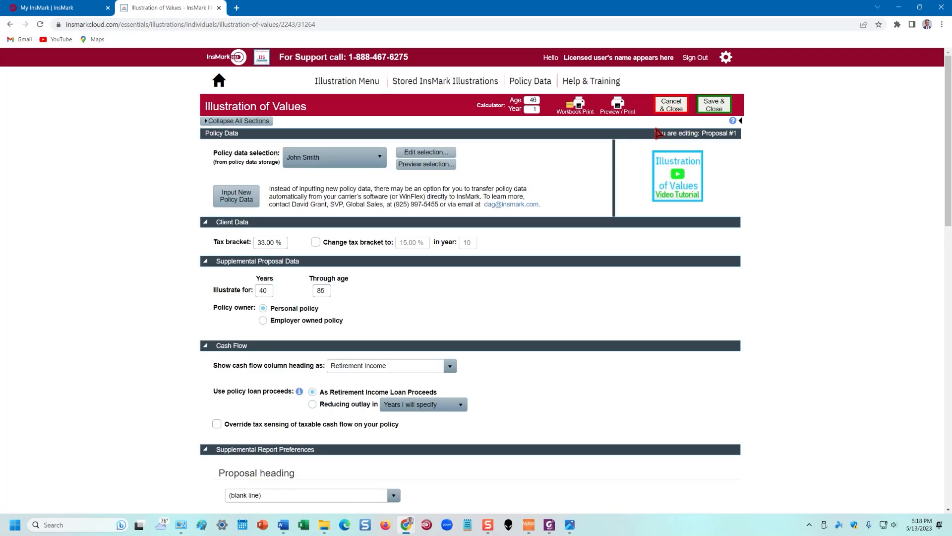
- Check the saved policy in the stored policy data and open a new Illustration of Values
click(527, 82)
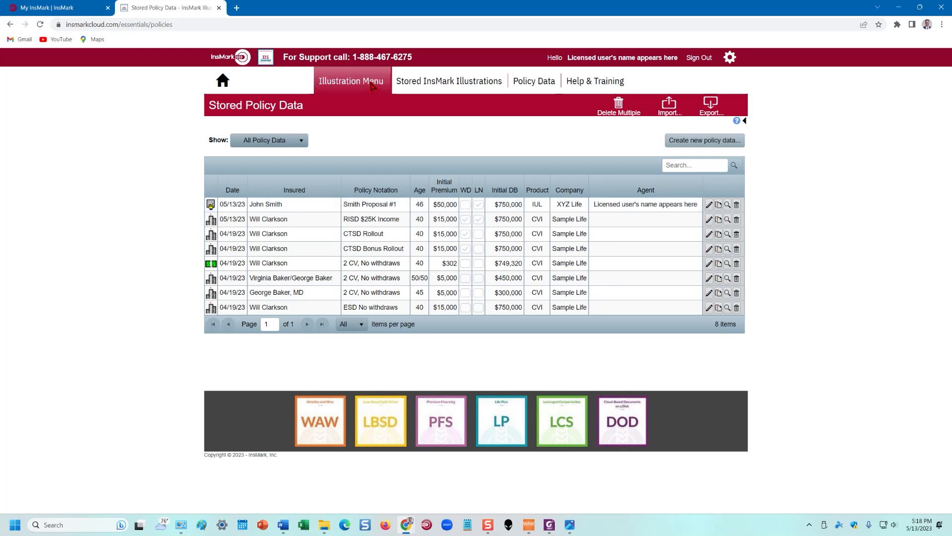
mouse_move(373, 81)
click(315, 123)
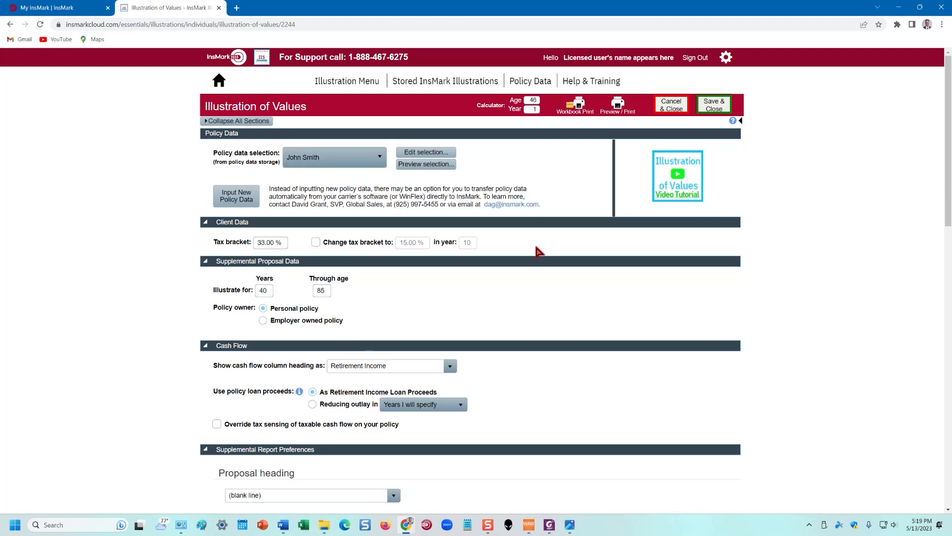
- Set the client's tax bracket to 35% in the Illustration of Values
scroll(523, 243, down, 2)
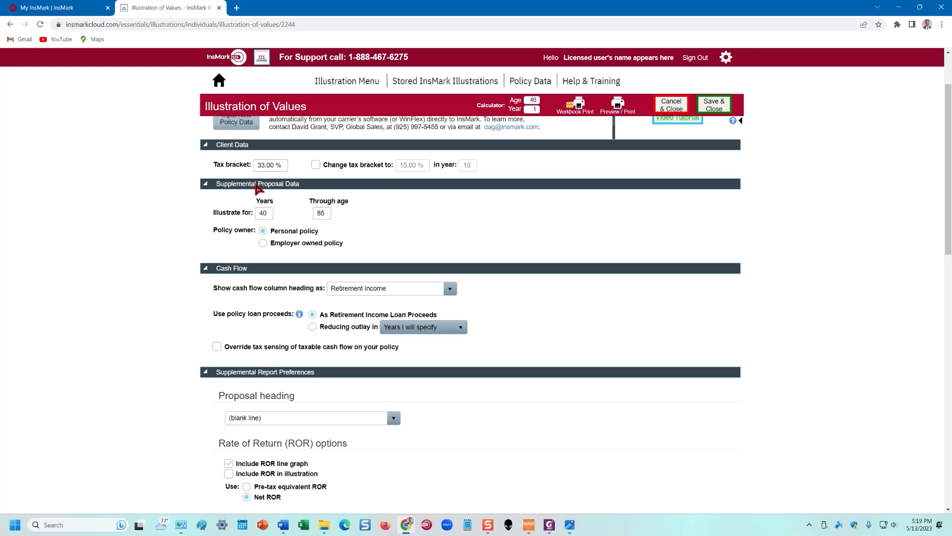
click(255, 164)
text(35)
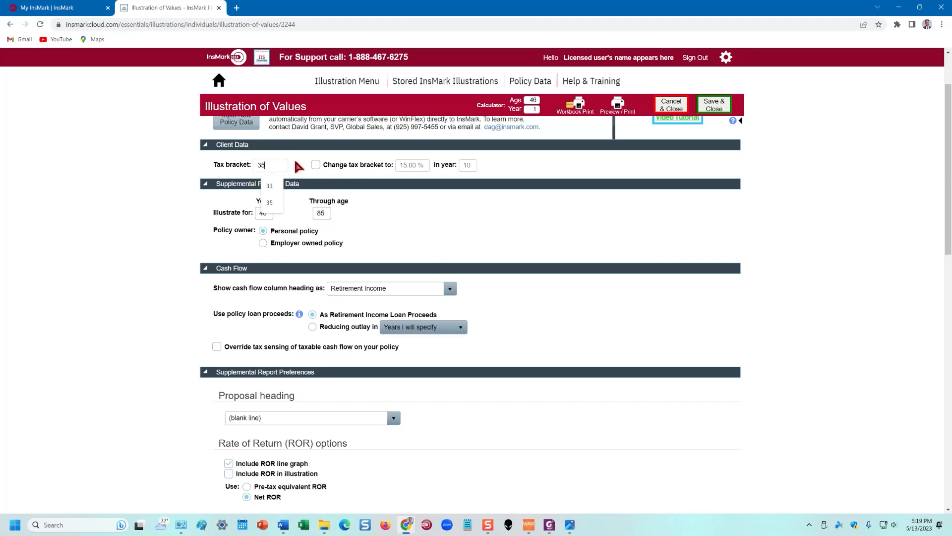
click(612, 168)
scroll(441, 246, up, 2)
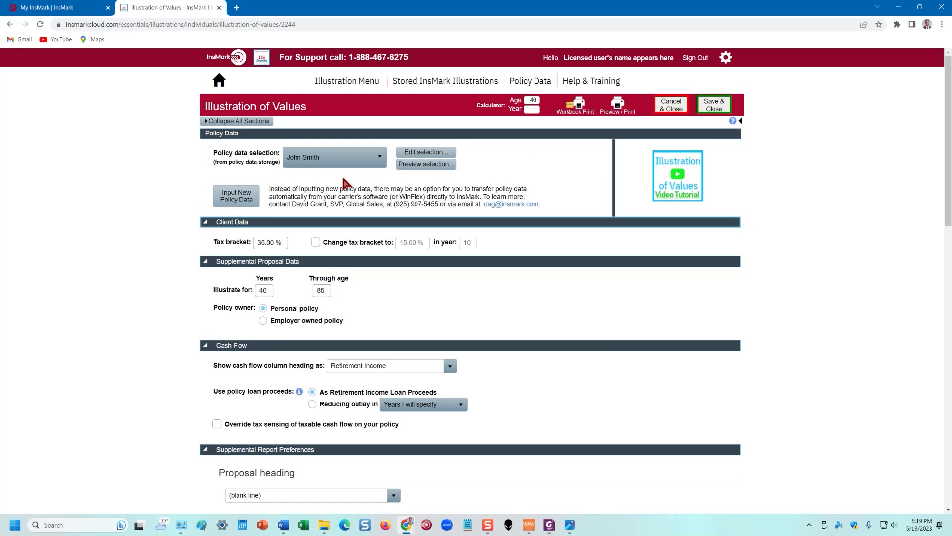
- Review the cash flow settings, report preferences and report selections, and generate a preview of the selected reports
scroll(339, 233, down, 2)
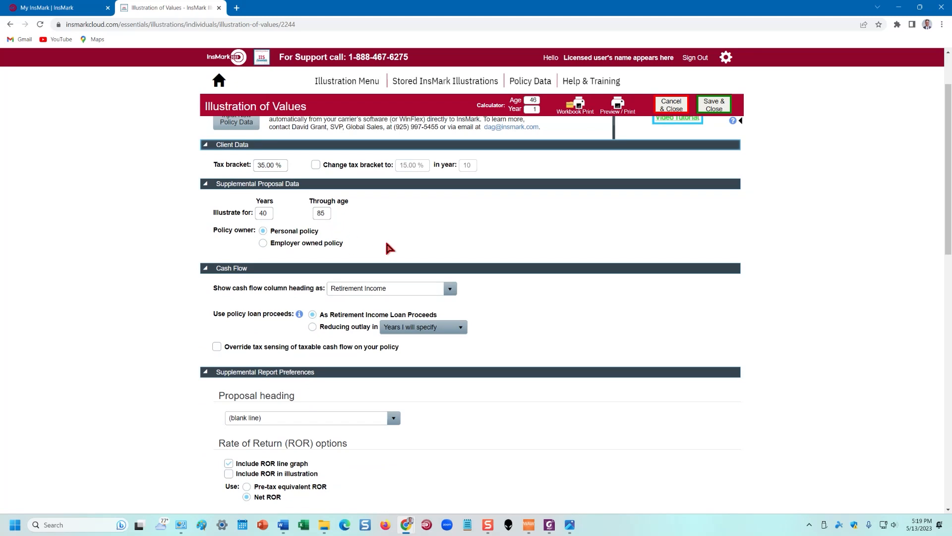
scroll(476, 254, down, 2)
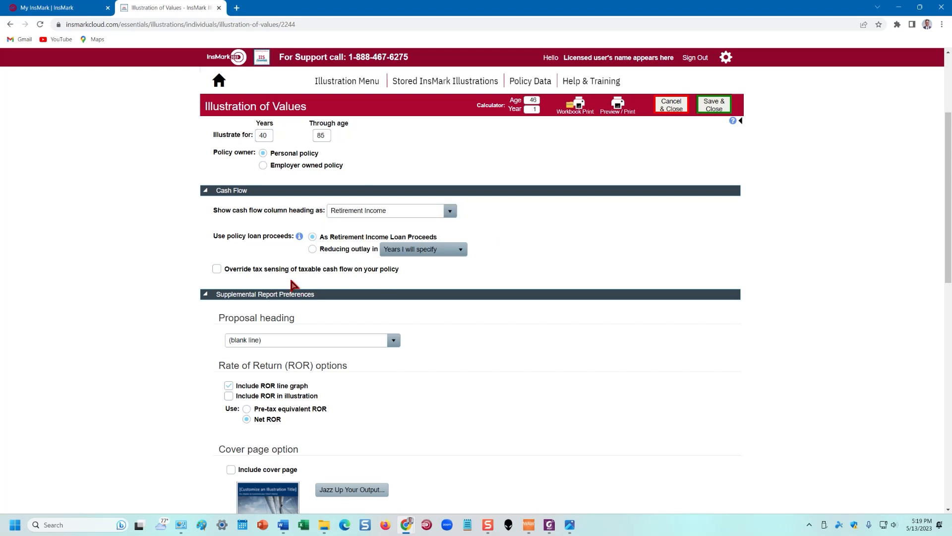
scroll(437, 322, down, 2)
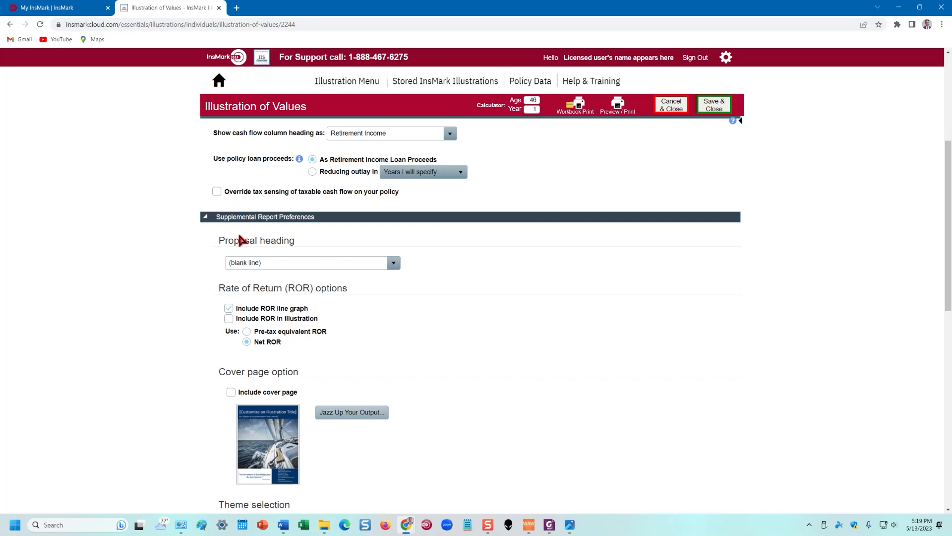
scroll(478, 273, down, 2)
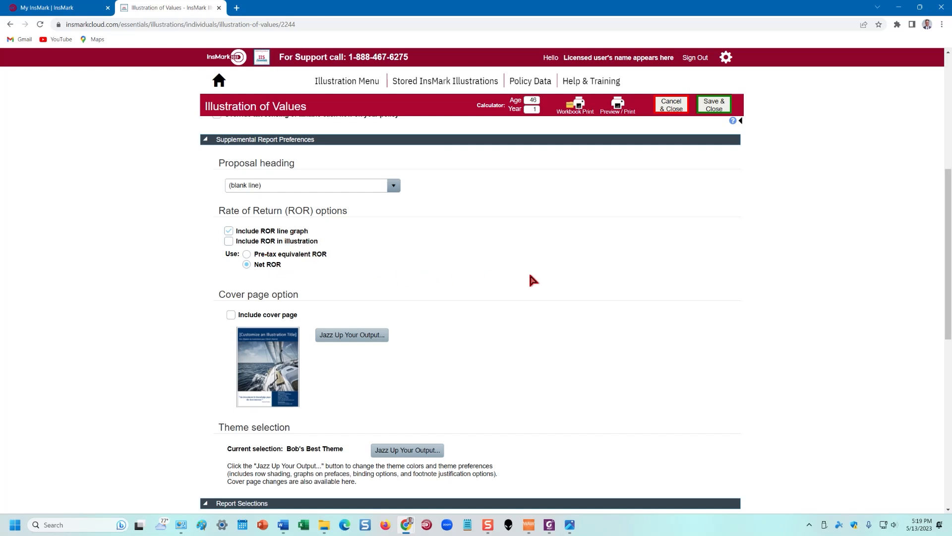
scroll(528, 276, down, 2)
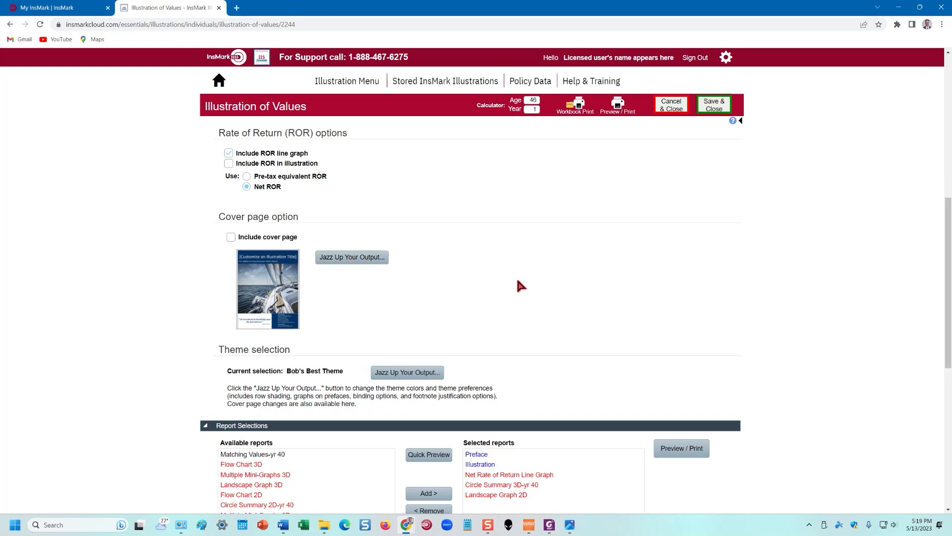
scroll(516, 276, down, 5)
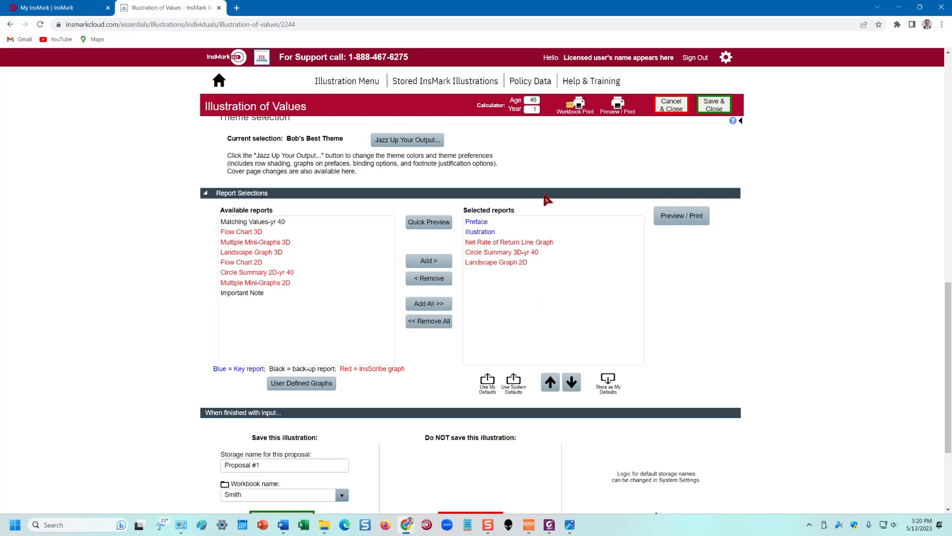
click(682, 217)
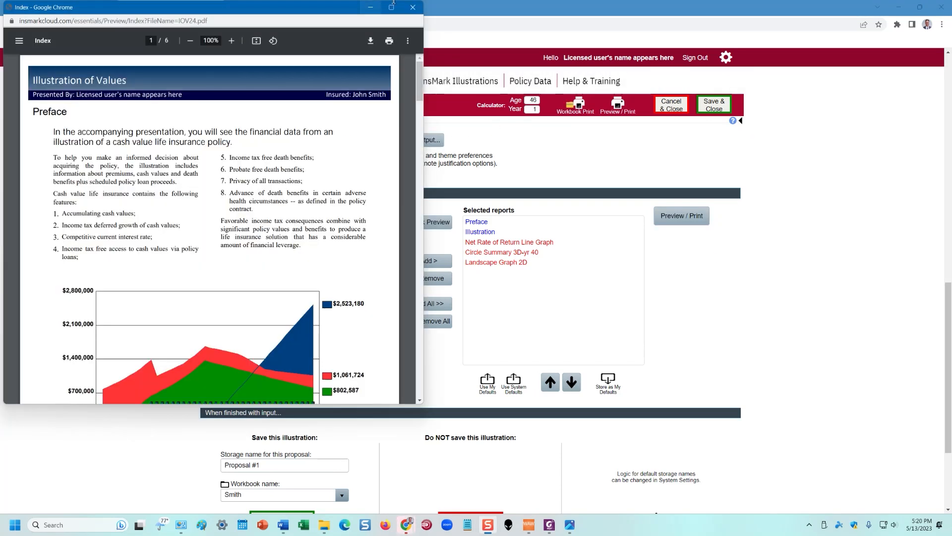
- Enlarge the generated Illustration of Values preview, review its pages from the Preface through the year 40 circle summary, and close it
click(391, 7)
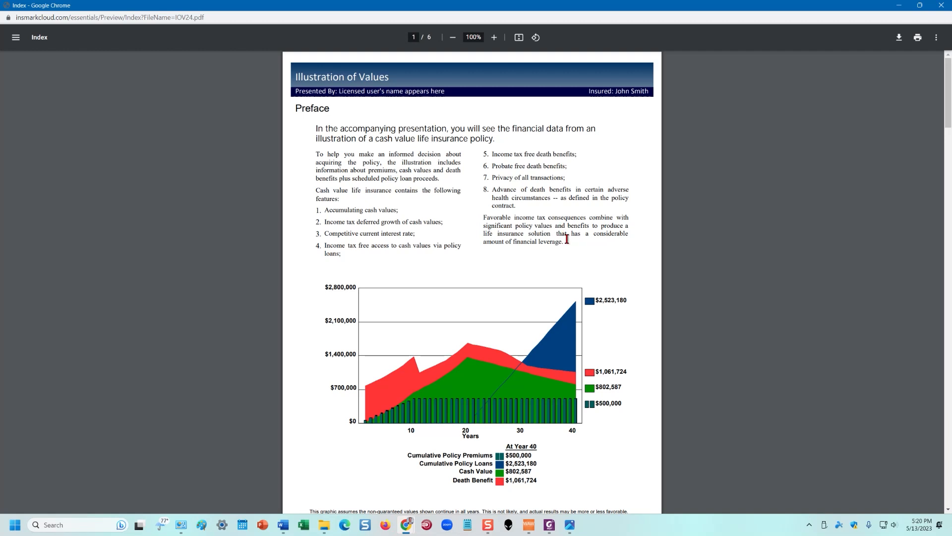
scroll(567, 239, down, 2)
scroll(570, 245, down, 20)
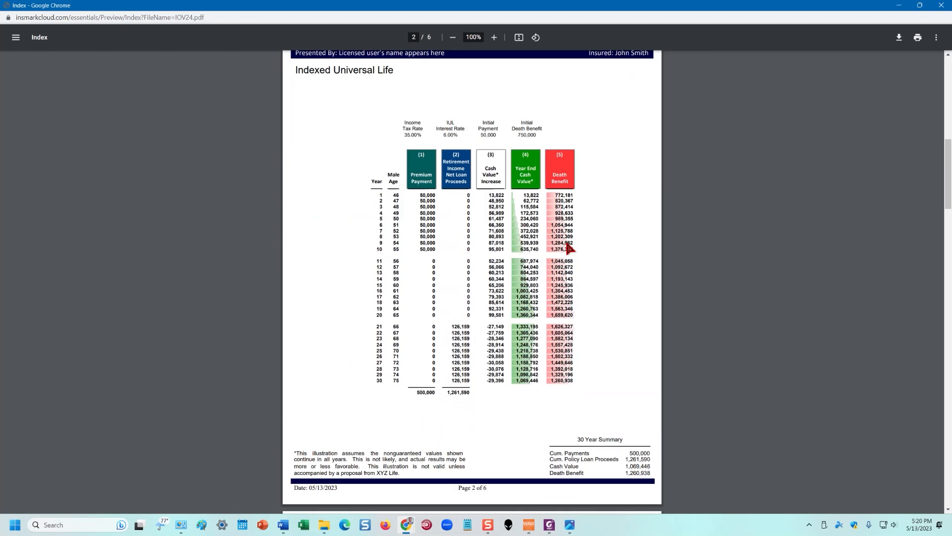
scroll(548, 238, down, 17)
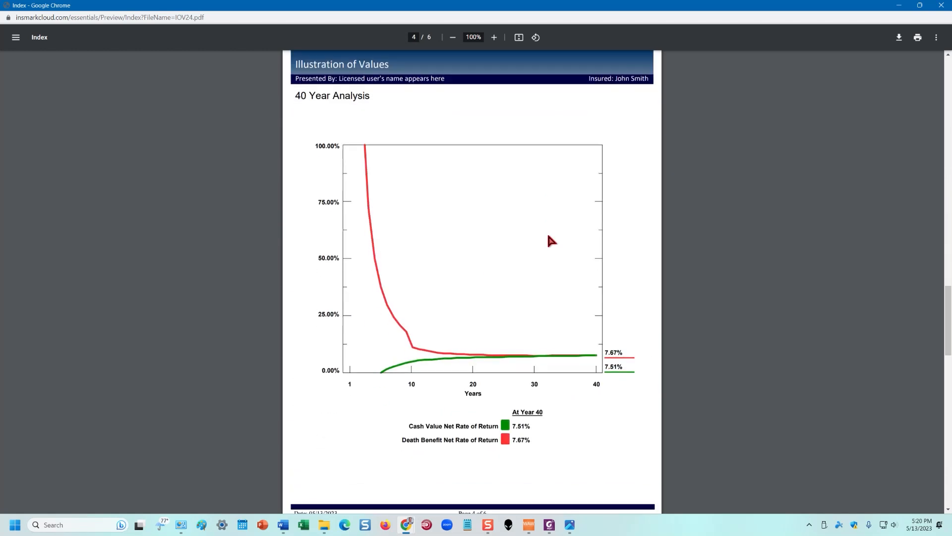
scroll(548, 237, down, 2)
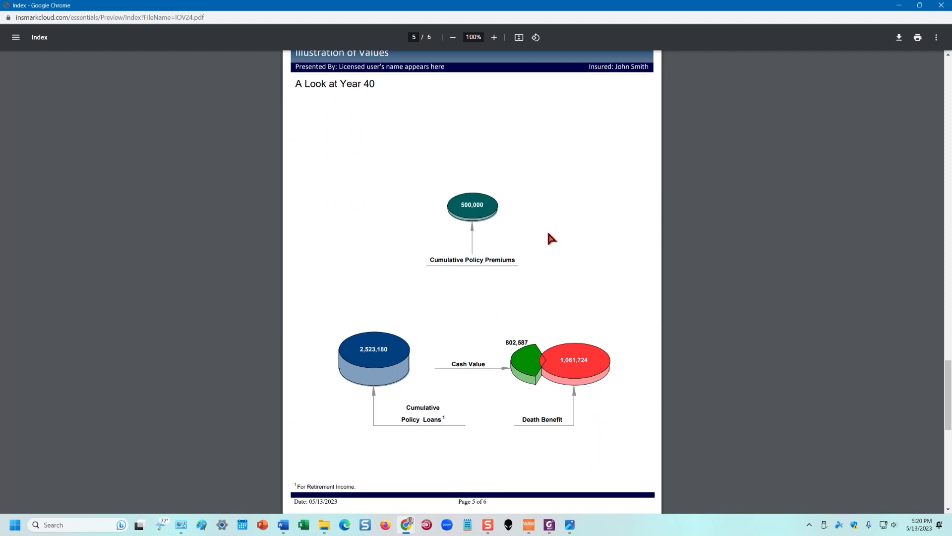
click(941, 5)
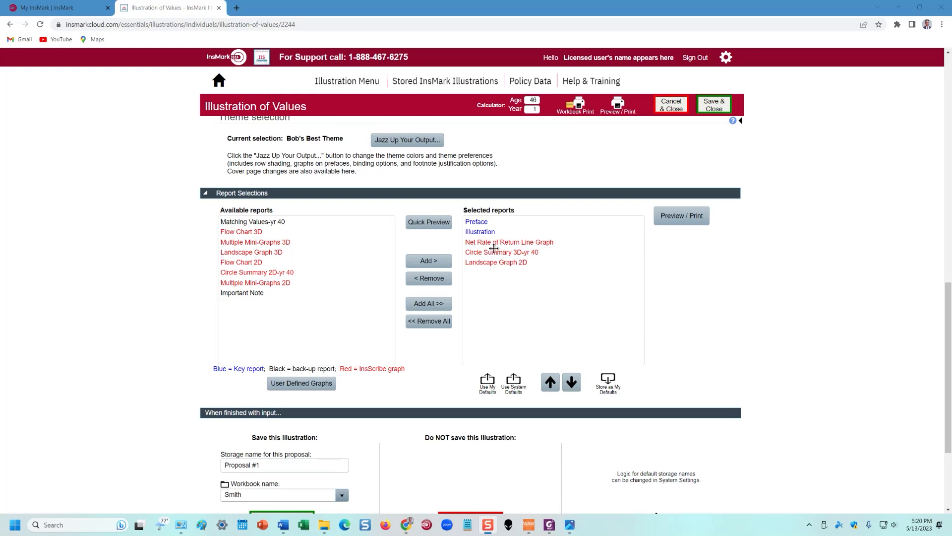
- Quick-preview the Matching Values-yr 40 report on its own at full window size, and close the preview
click(248, 223)
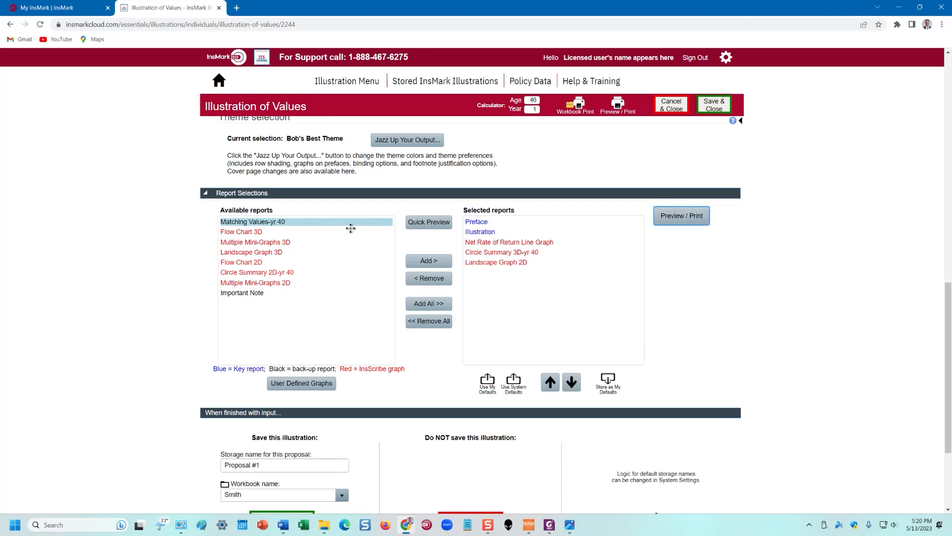
click(430, 223)
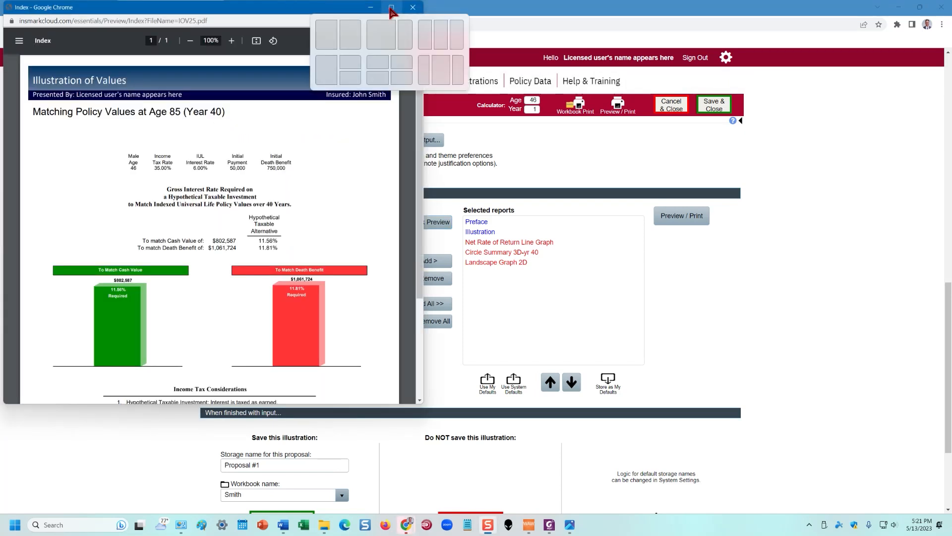
click(392, 9)
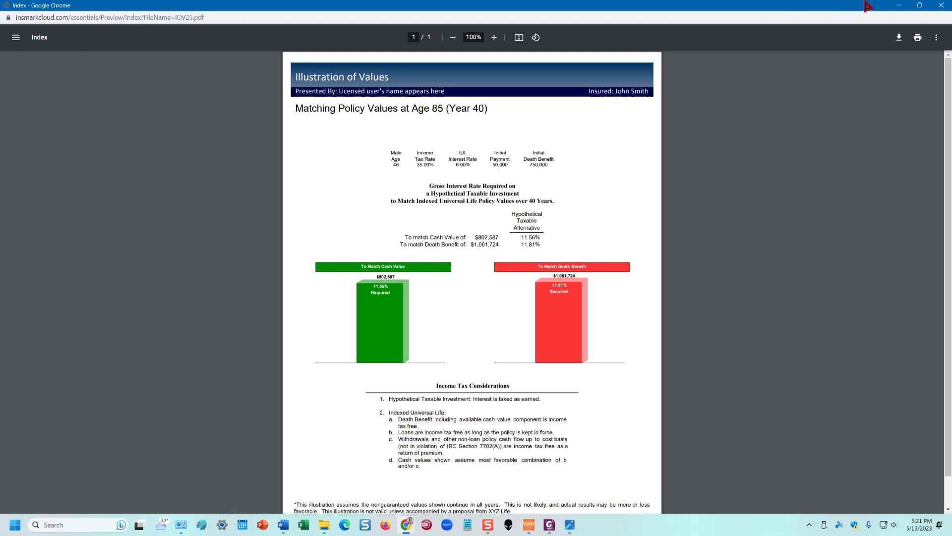
click(941, 5)
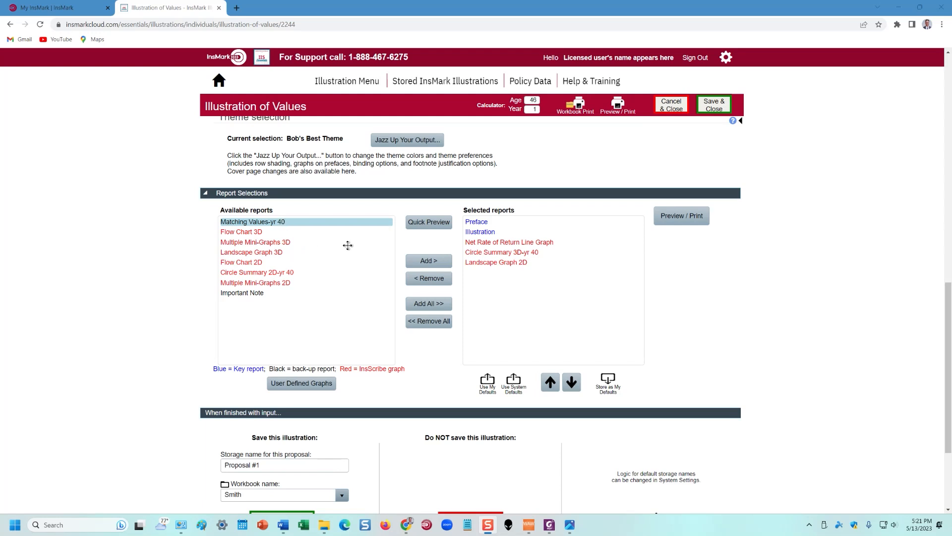
- Quick-preview the Illustration report together with Matching Values-yr 40, look through the pages, and put the preview window away
click(492, 231)
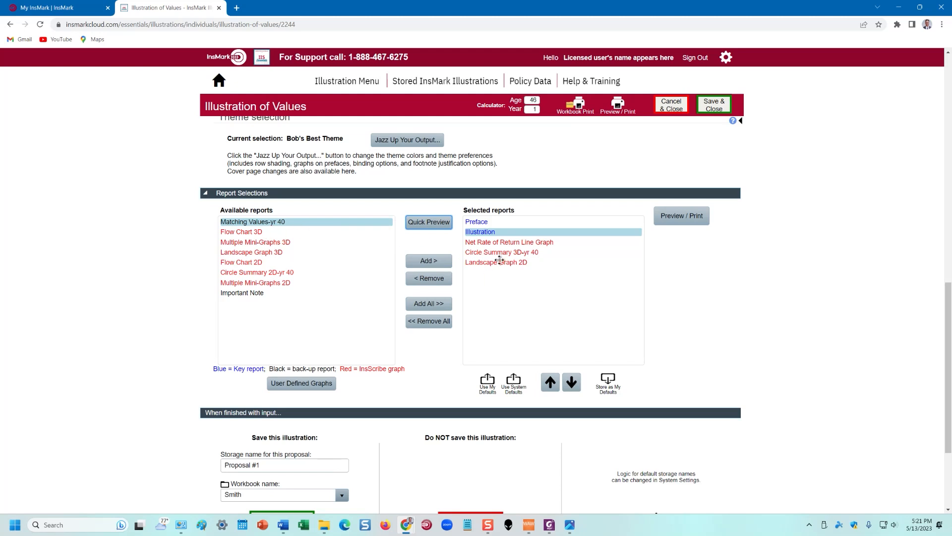
click(419, 224)
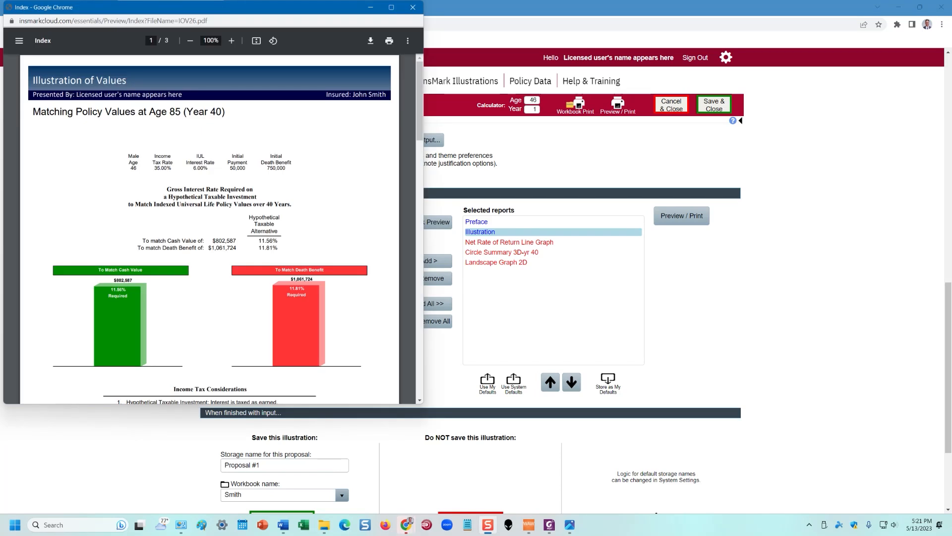
click(392, 8)
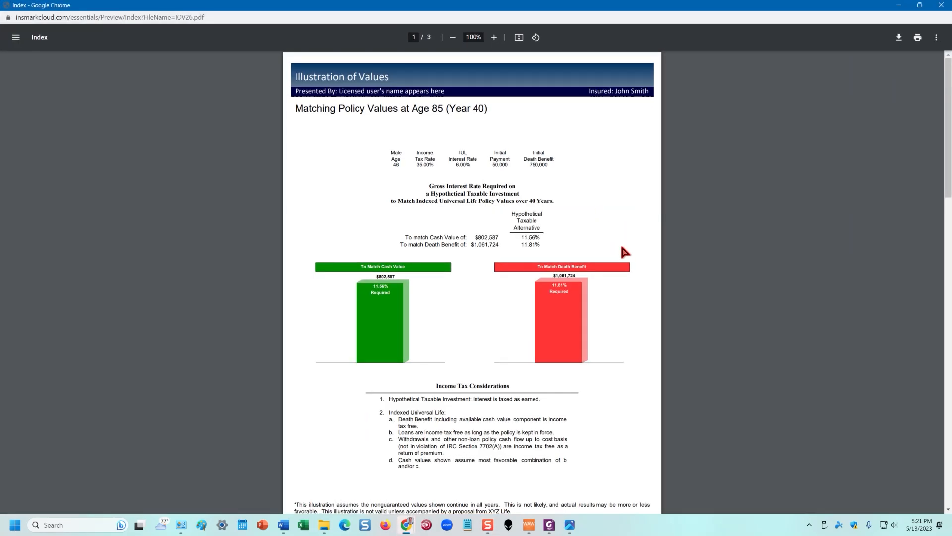
scroll(626, 253, down, 10)
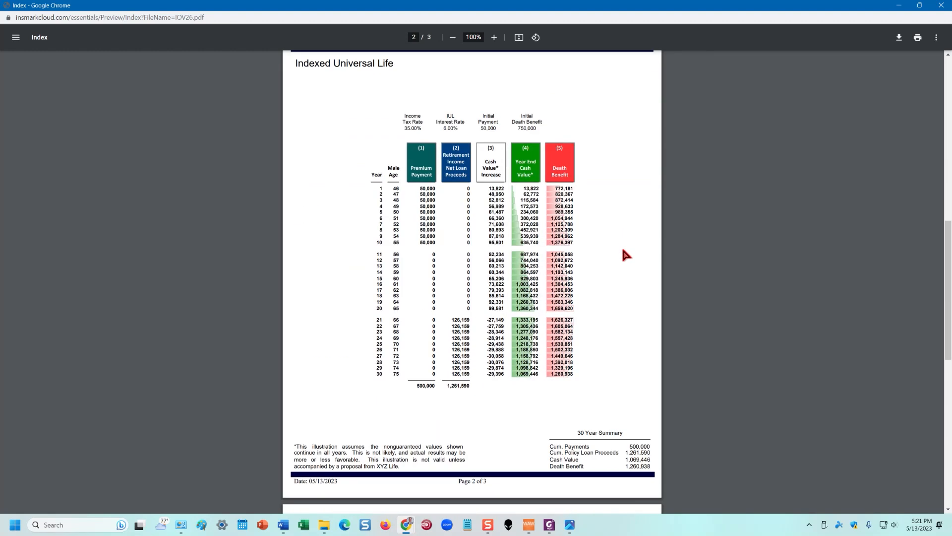
click(899, 6)
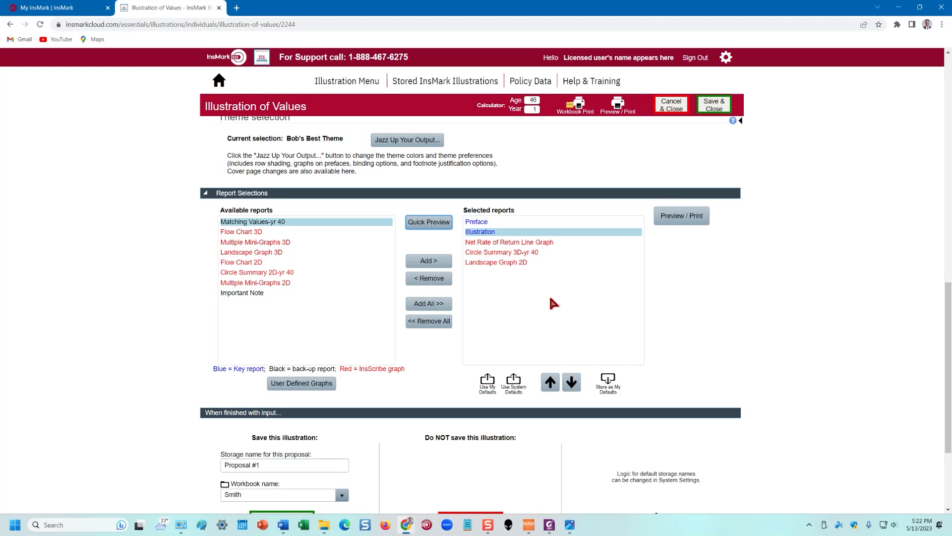
- Set the proposal's storage name to "IOV" followed by the client's surname and "1"
scroll(554, 303, down, 3)
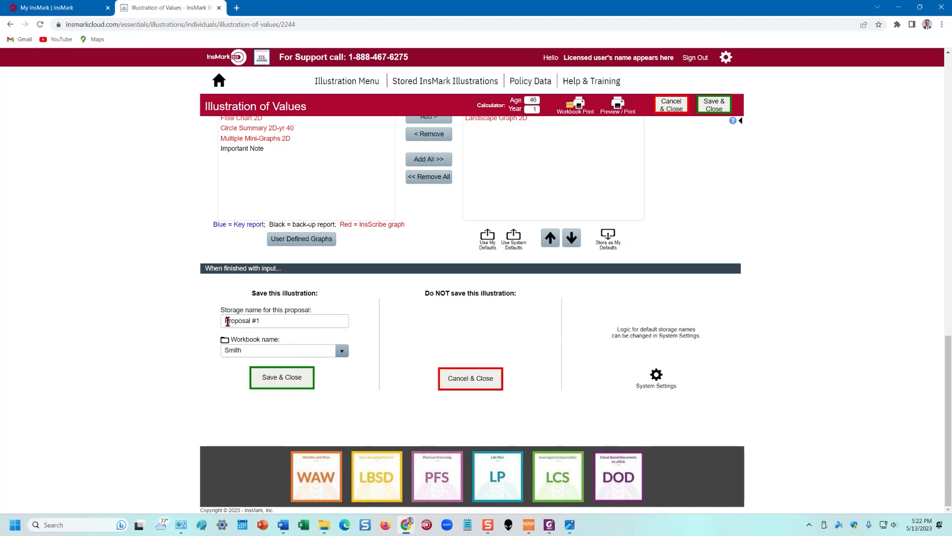
triple_click(226, 320)
text(IOV Smith 1)
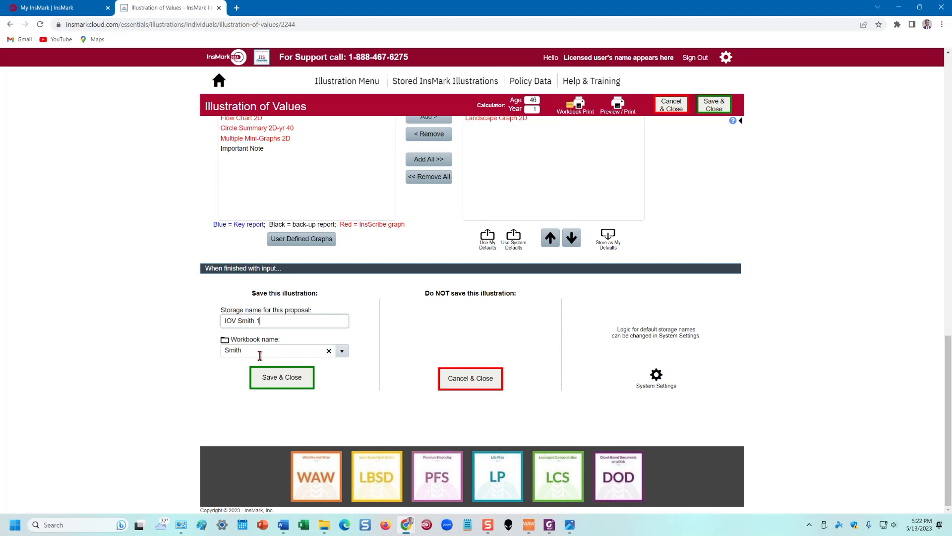
- Set the workbook name to the client's full name followed by "Workbook", and save and close the illustration
click(225, 350)
text(John)
click(272, 350)
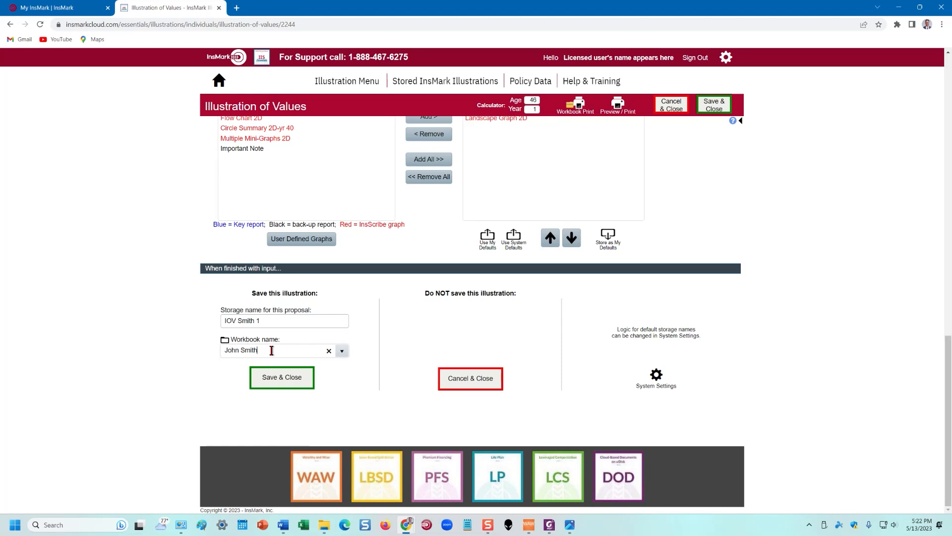
text(Workbook)
click(279, 378)
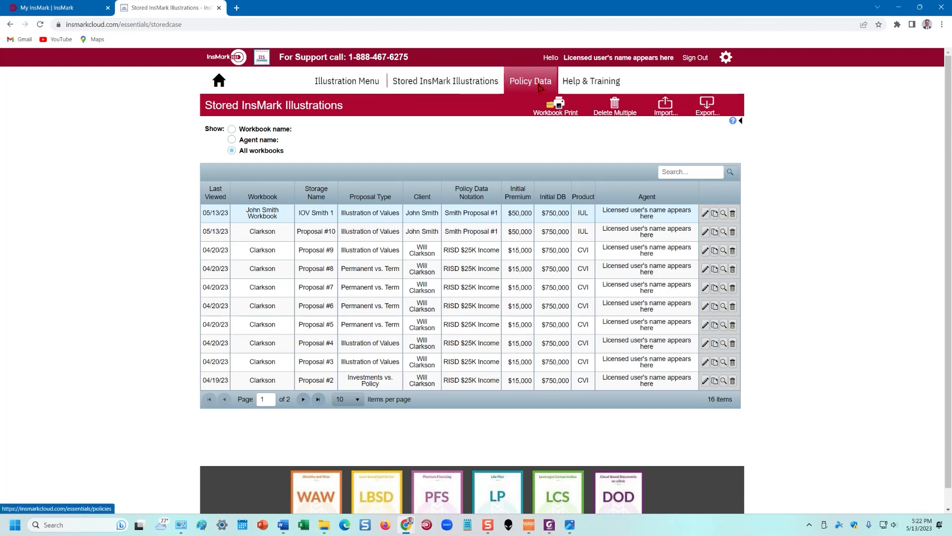
- Check the saved proposal in the stored InsMark illustrations and return to the InsMark Essentials illustration menu
click(466, 85)
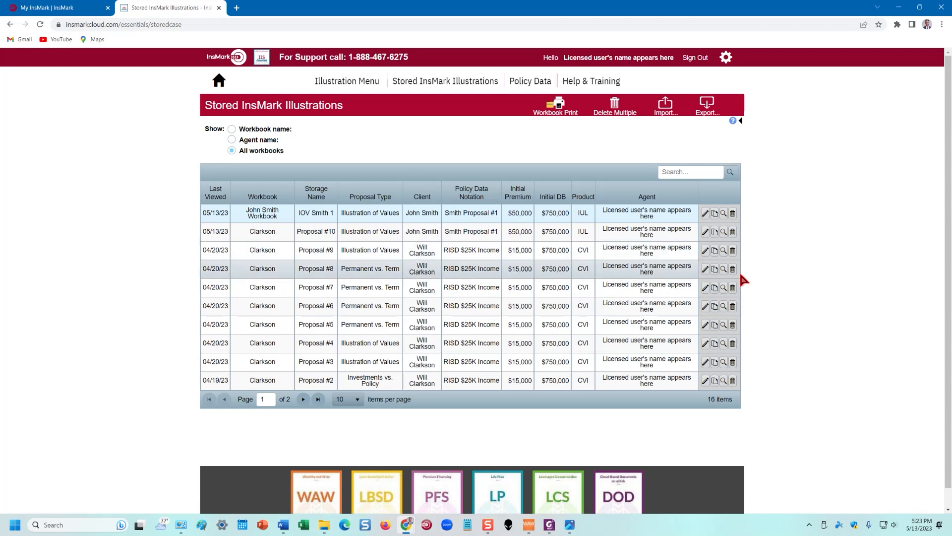
click(262, 59)
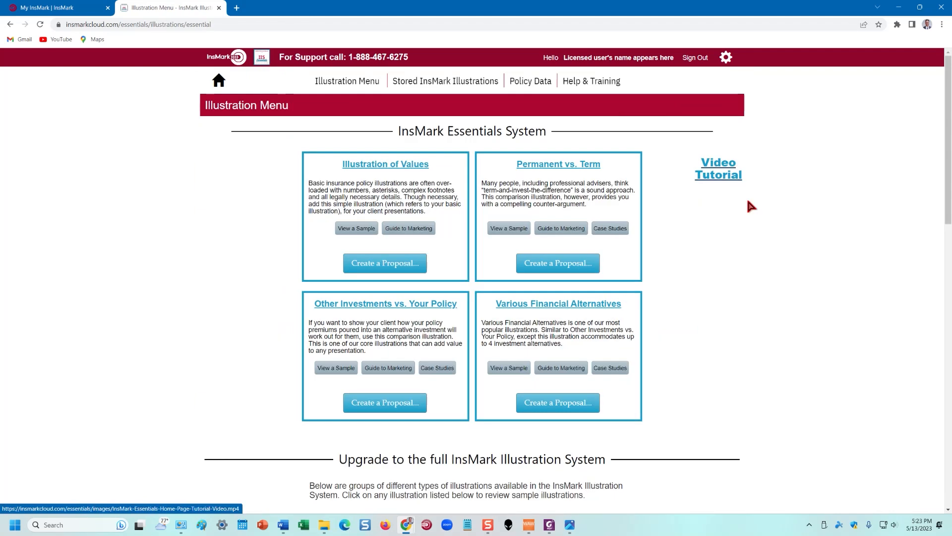